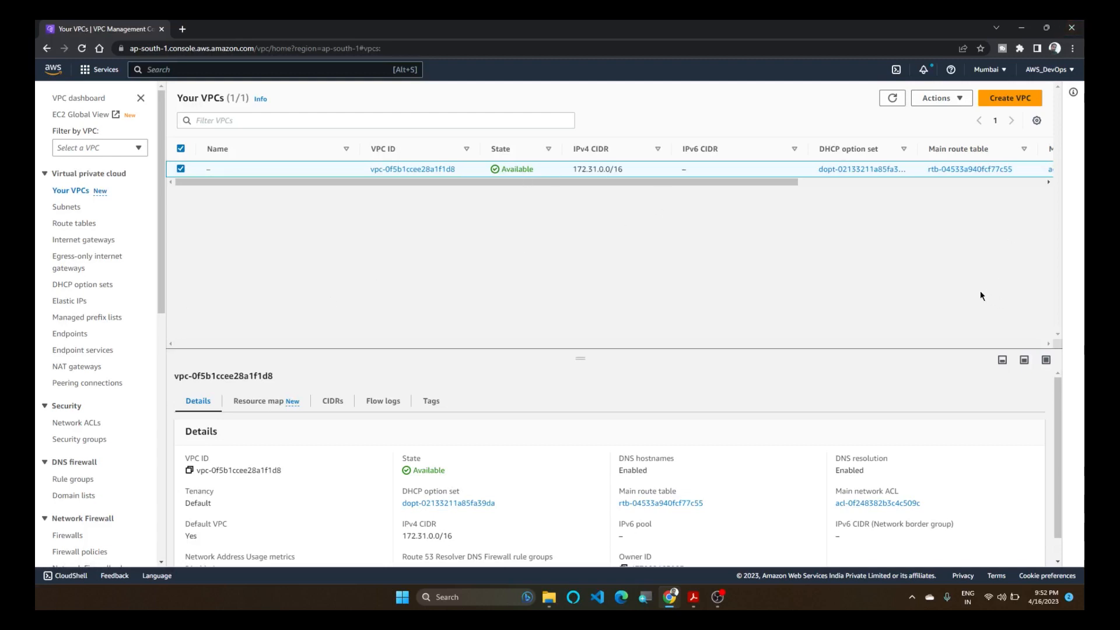
- Begin a new VPC with the name tag my-vpc and the IPv4 CIDR 10.0.0.0/16
click(1009, 98)
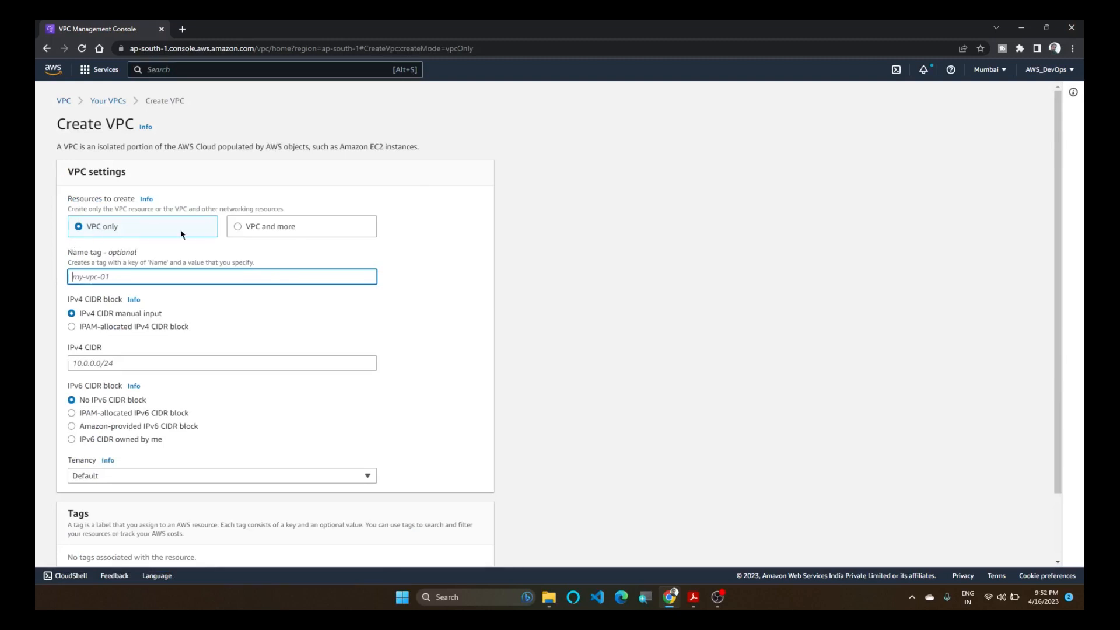
text(m)
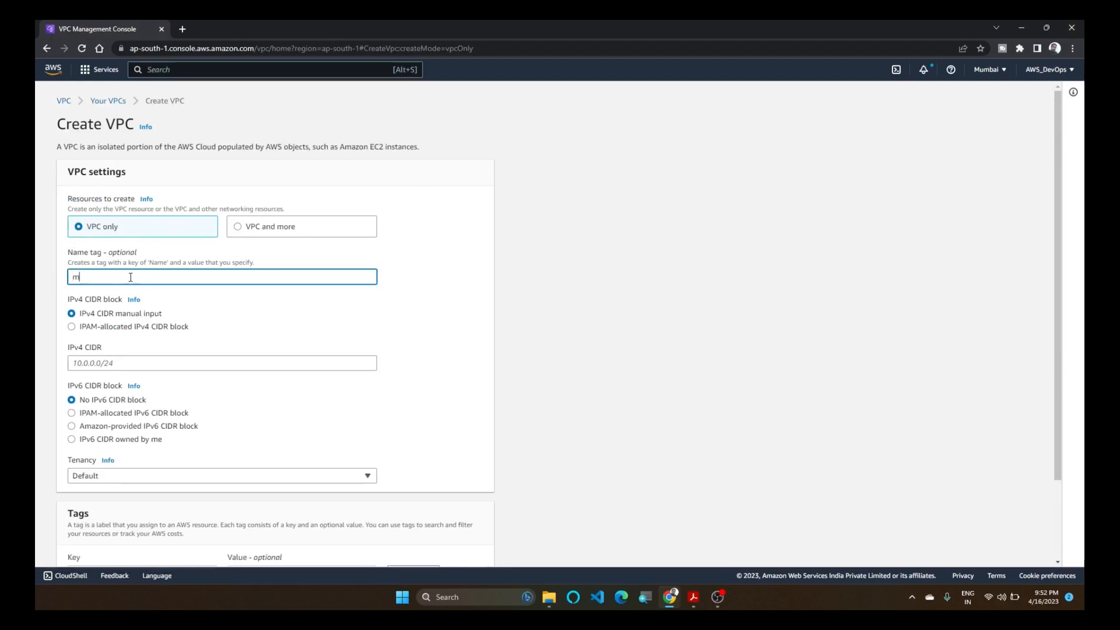
text(y-vpc)
click(156, 362)
text(10.0.0.0/16)
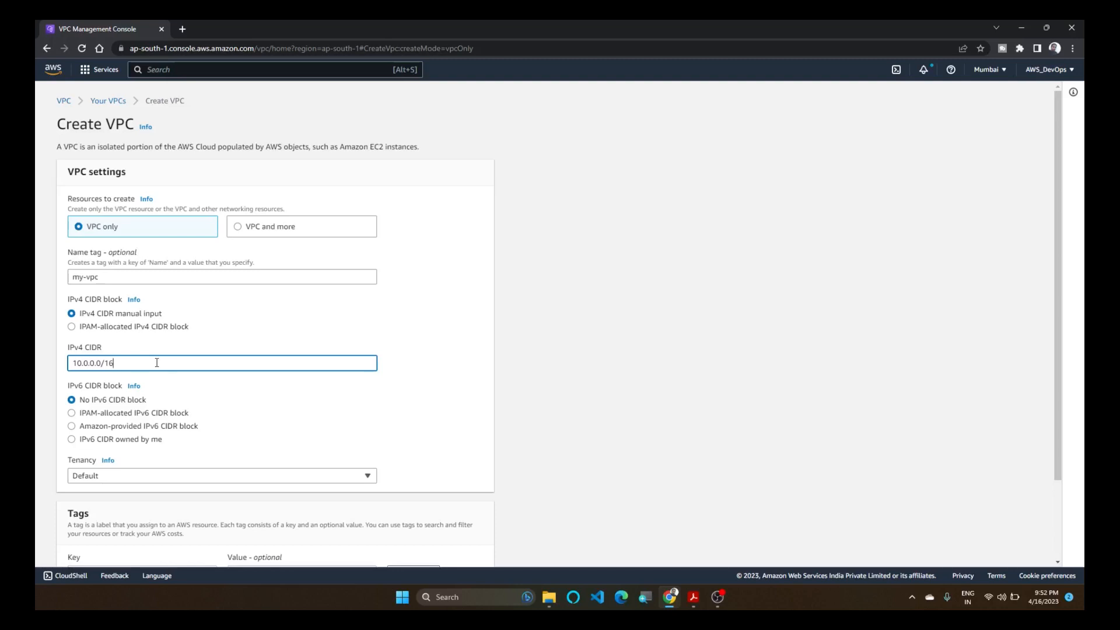
- Create the VPC with Default tenancy and select only my-vpc in the VPC list
click(152, 392)
scroll(151, 392, down, 2)
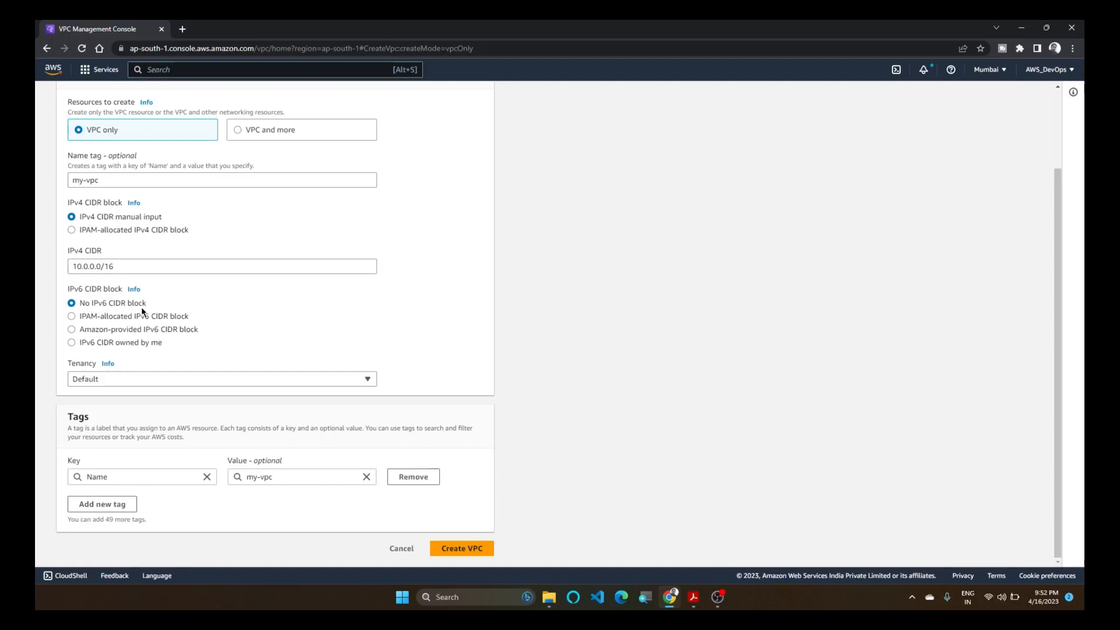
click(138, 380)
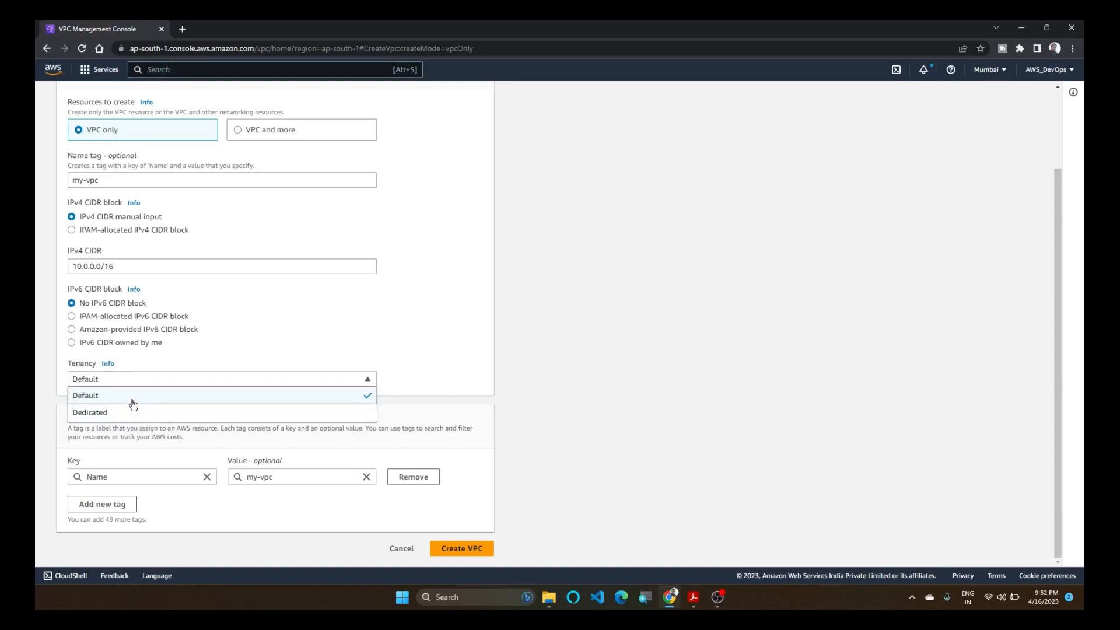
click(132, 397)
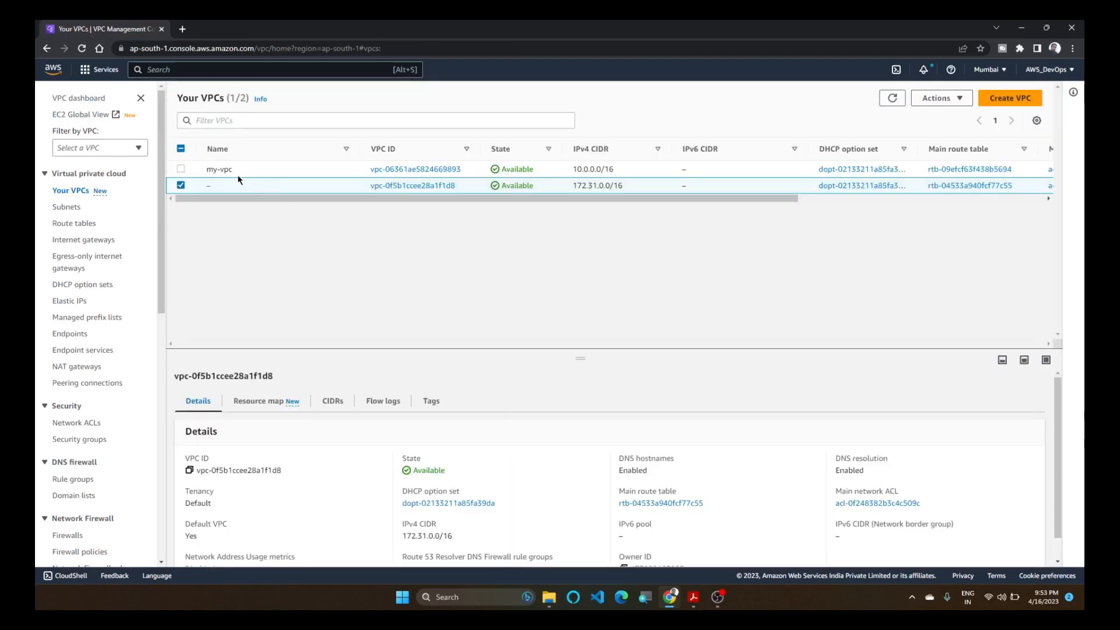
click(180, 169)
click(181, 187)
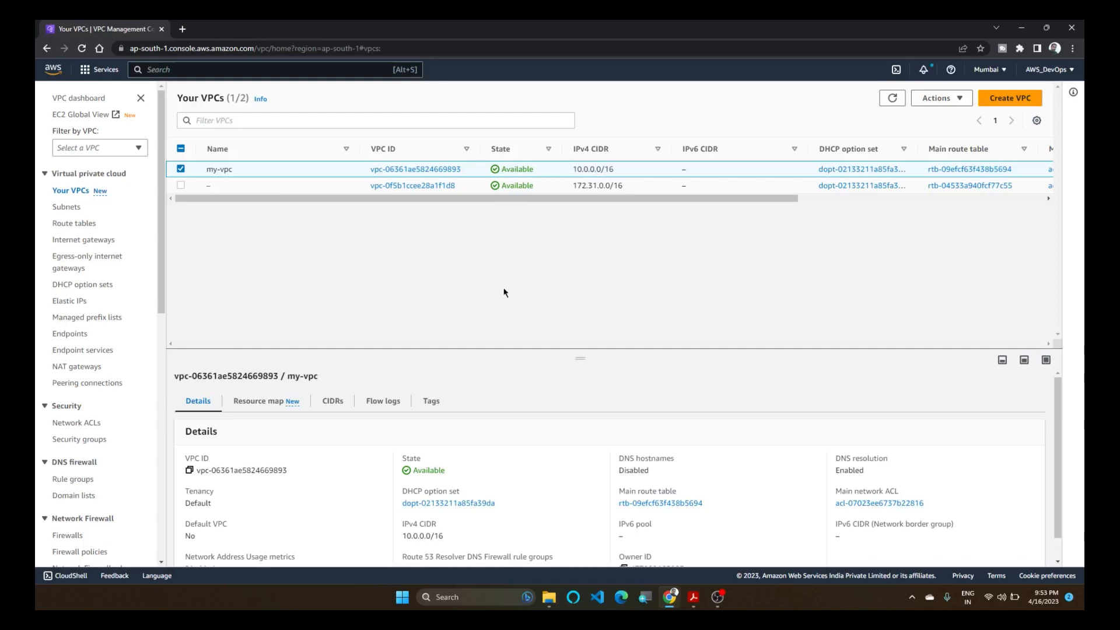
- Begin a new subnet in my-vpc and name it Public_subnet
click(67, 207)
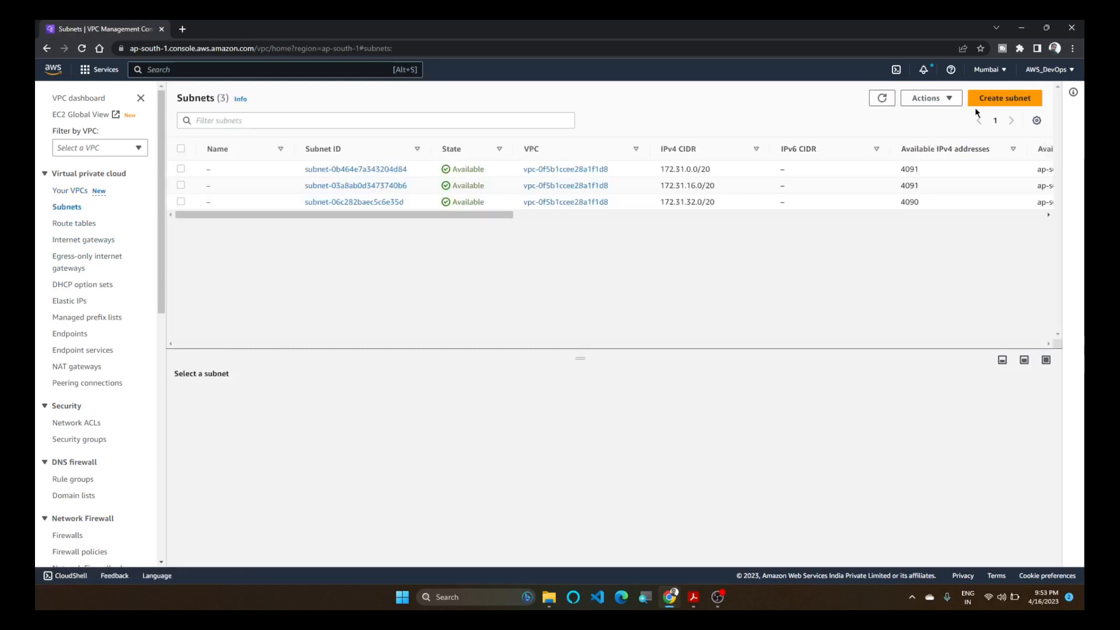
click(1004, 98)
click(213, 217)
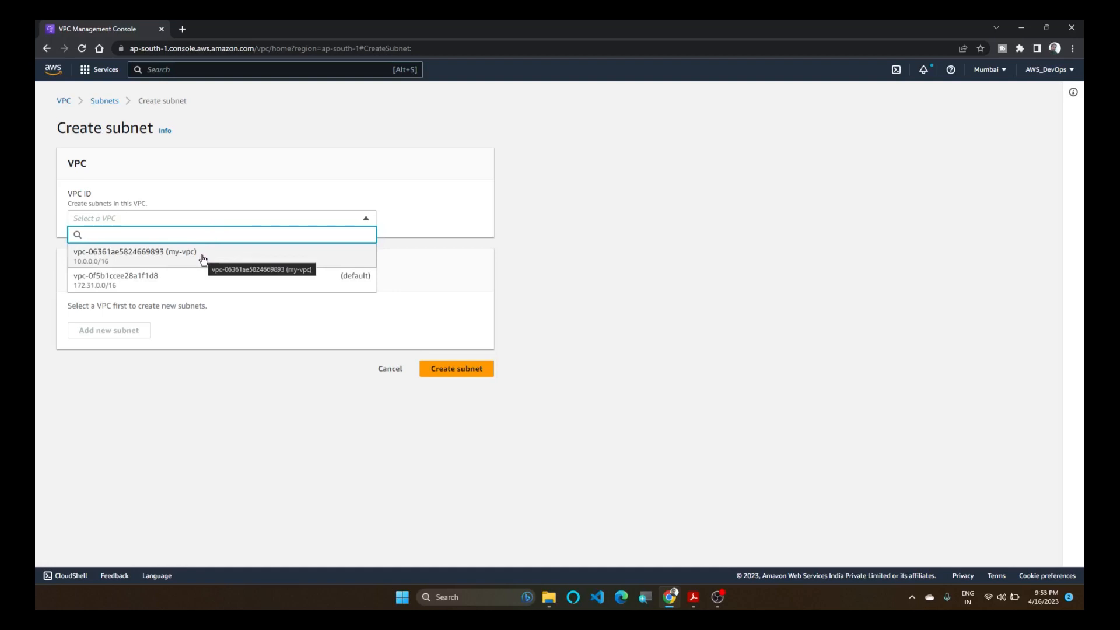
click(104, 256)
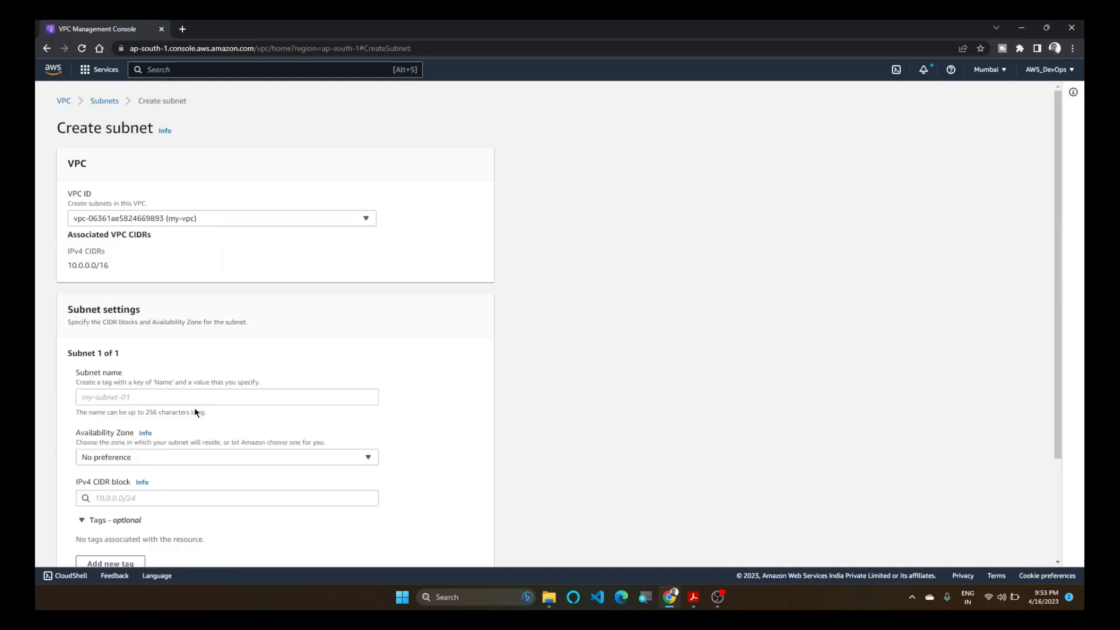
scroll(175, 350, down, 2)
click(148, 287)
text(Pu)
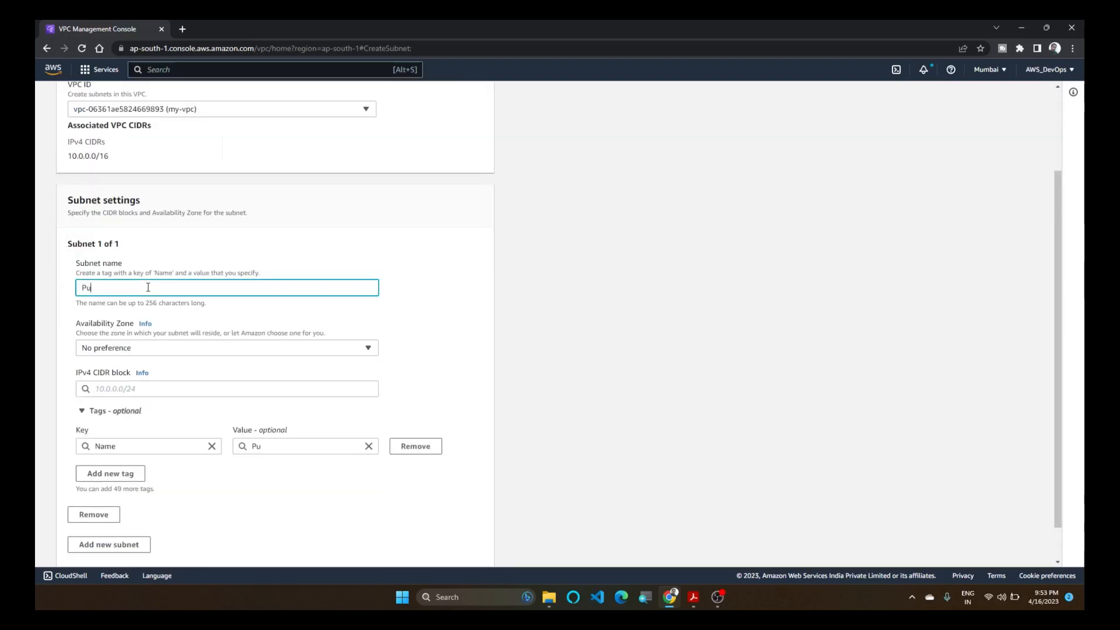
text(blic_subnet)
- Create Public_subnet in availability zone ap-south-1a with the IPv4 CIDR block 10.0.1.0/24
scroll(155, 314, down, 1)
click(155, 313)
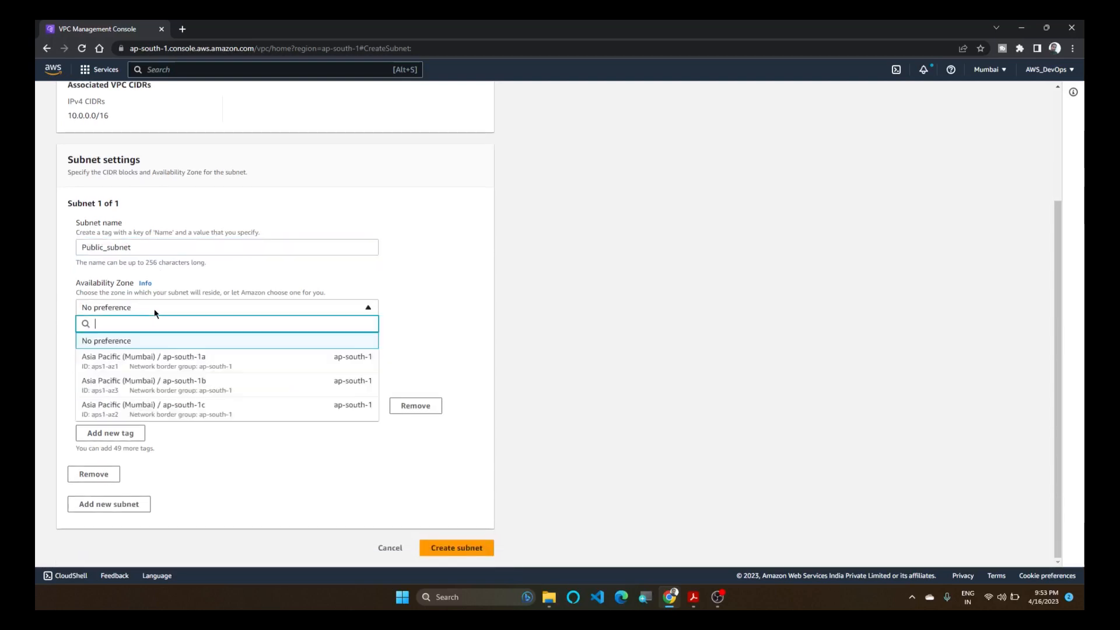
click(159, 356)
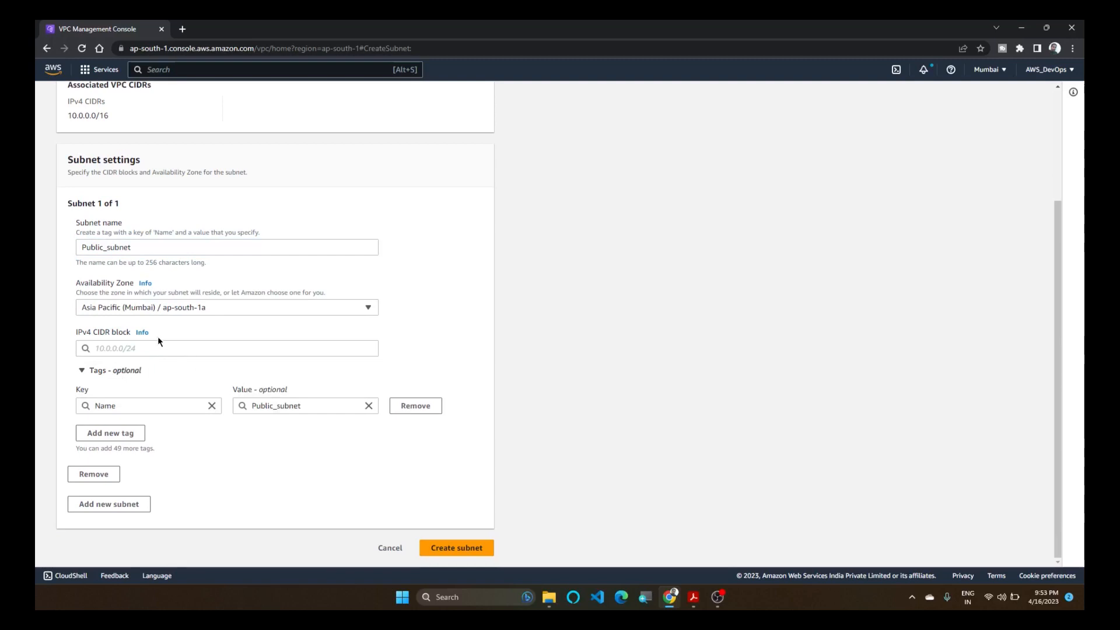
click(169, 346)
text(10.0.)
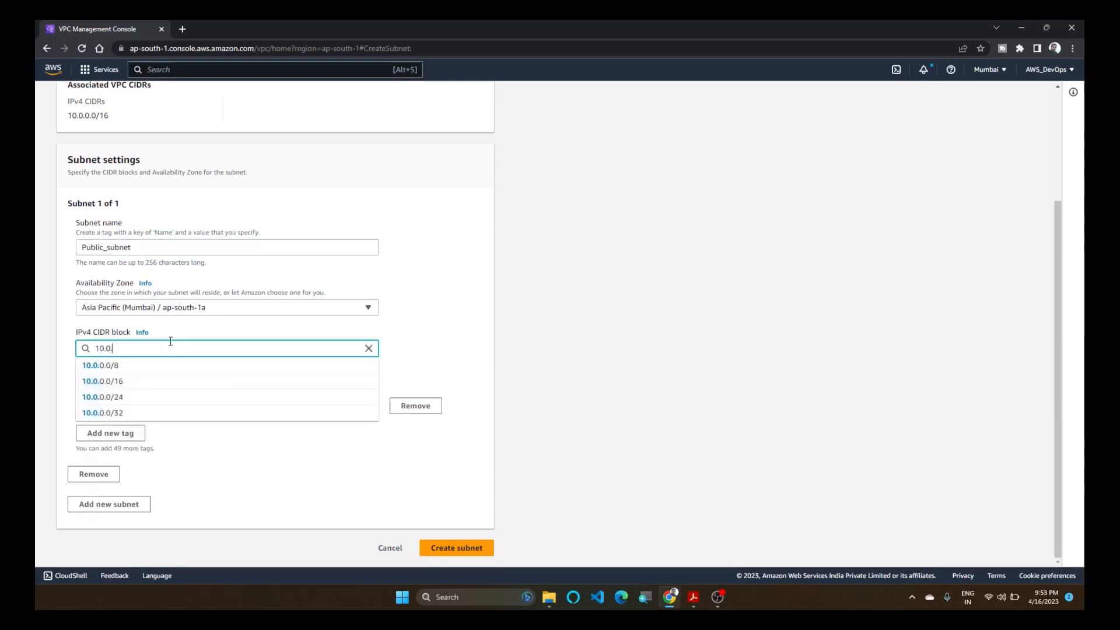
text(1.0/24)
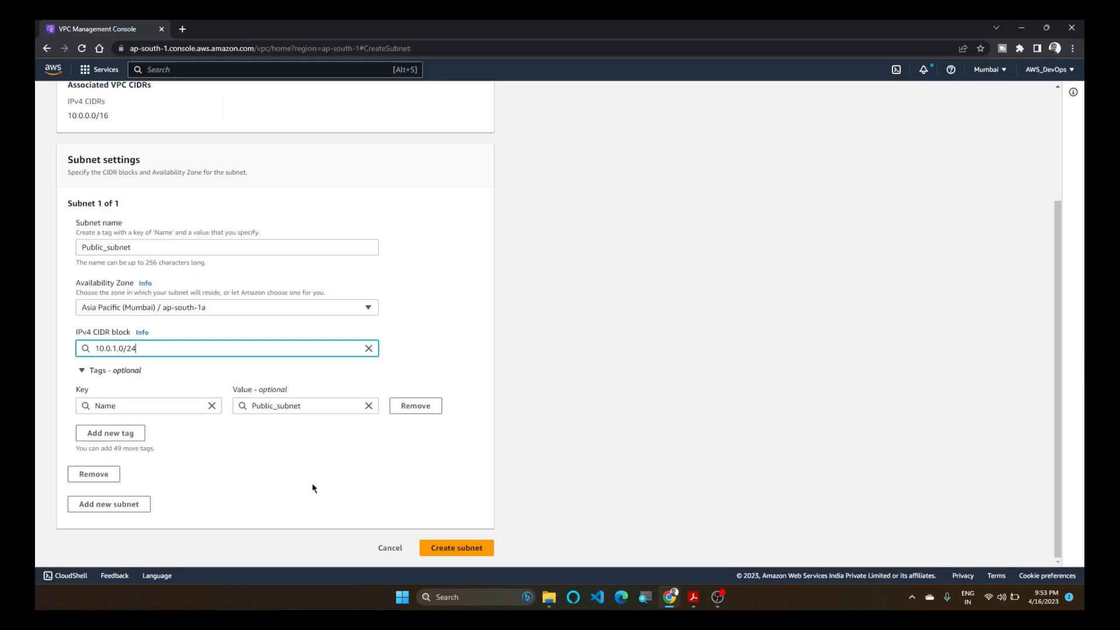
click(480, 551)
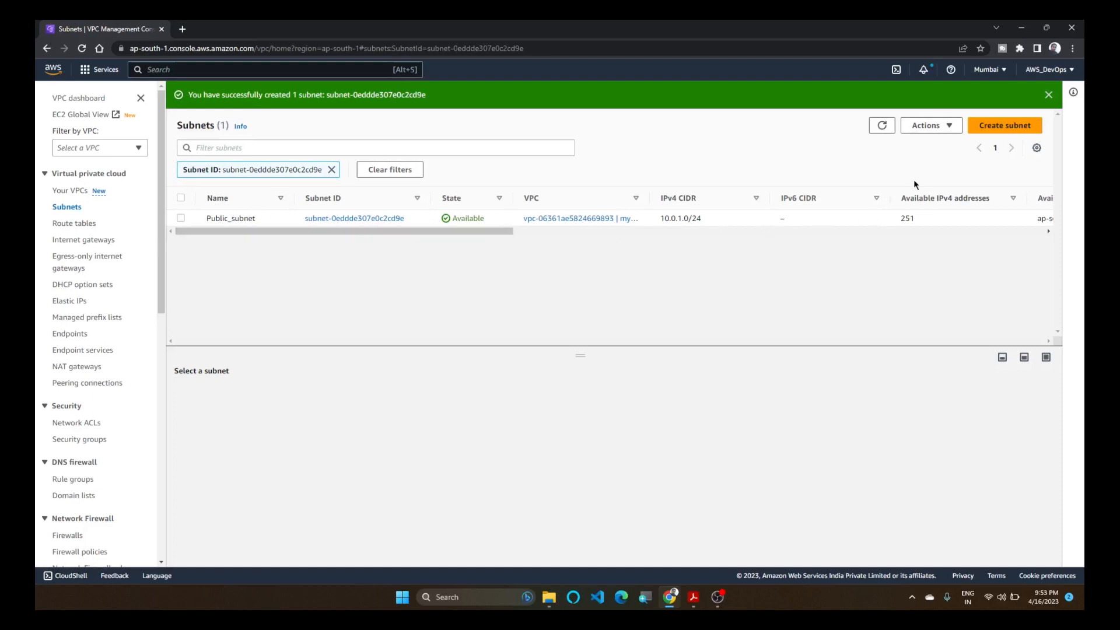
- Begin another subnet in my-vpc and name it Private_subnet
click(1004, 126)
click(175, 218)
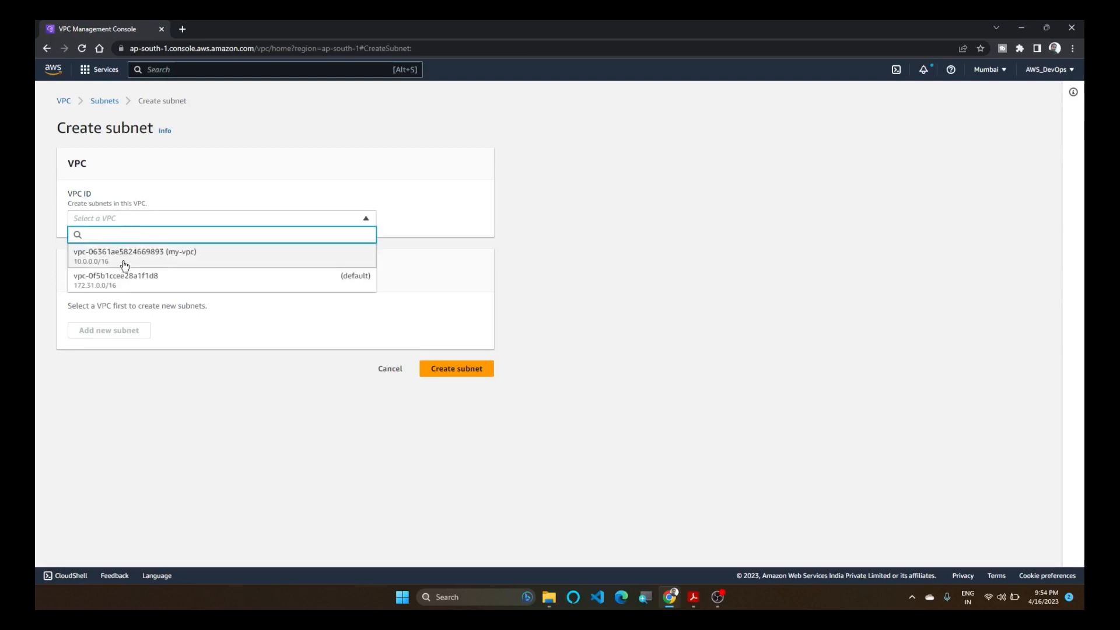
click(124, 251)
click(140, 397)
text(Private_subnet)
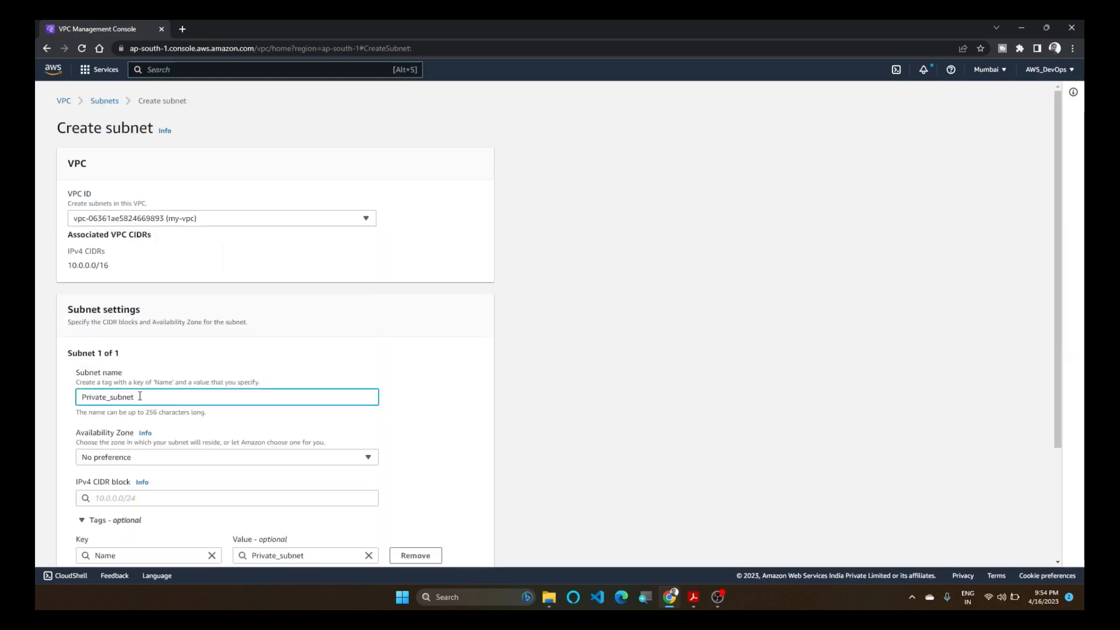
- Create Private_subnet in availability zone ap-south-1b with the IPv4 CIDR block 10.0.2.0/24
scroll(140, 396, down, 1)
click(137, 401)
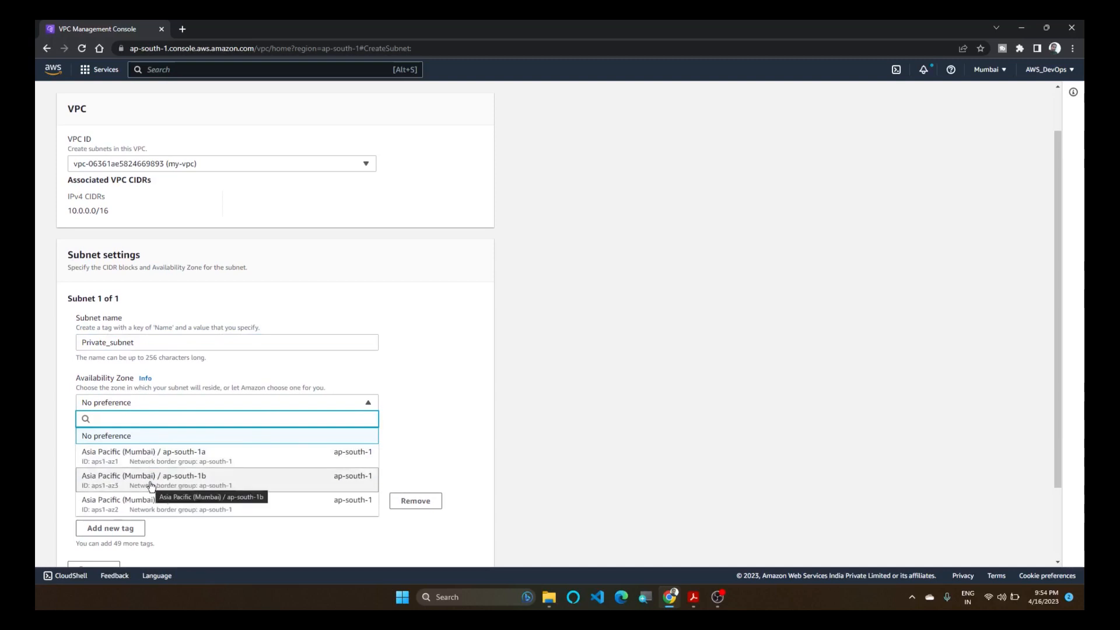
click(151, 485)
scroll(163, 408, down, 2)
click(142, 348)
text(10.0.2.0)
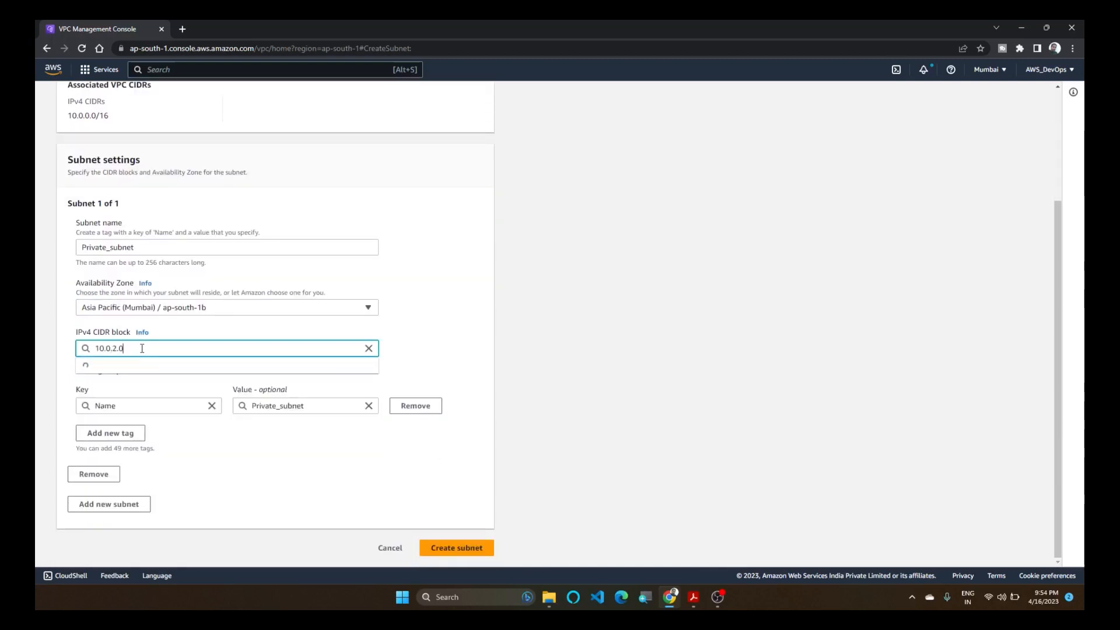
click(135, 366)
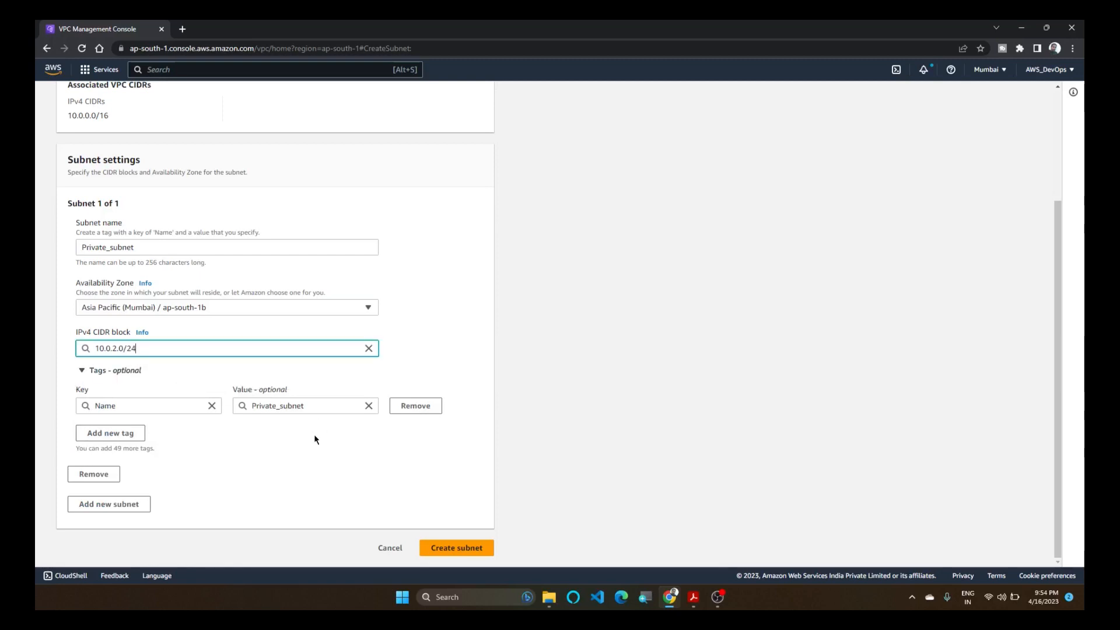
click(431, 541)
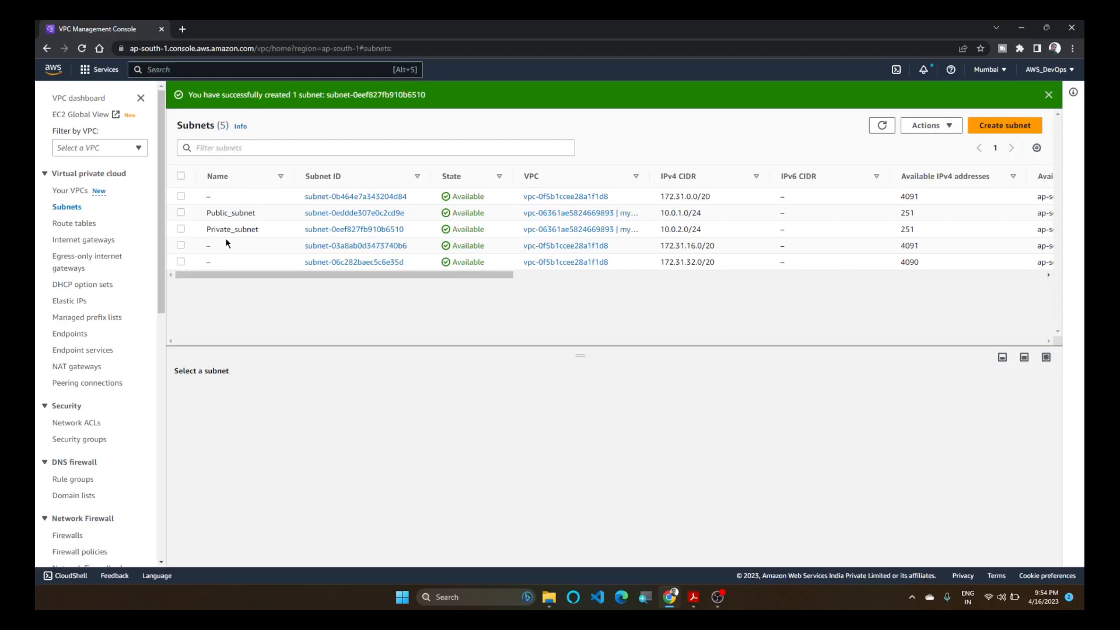
- Create a route table named Public_RT in my-vpc
click(82, 228)
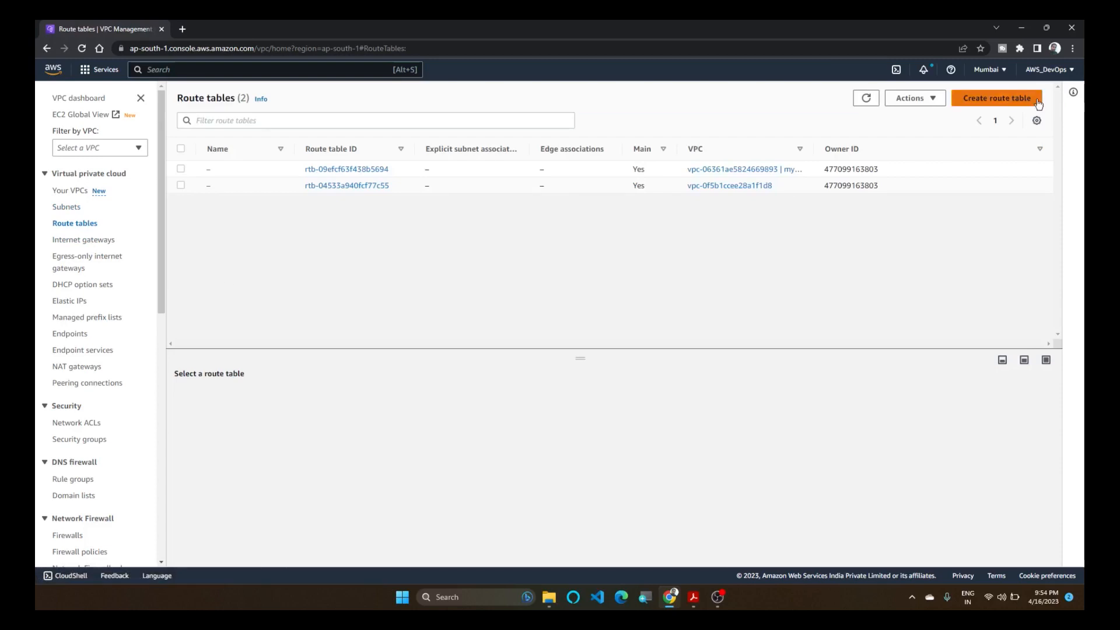
click(998, 100)
text(P)
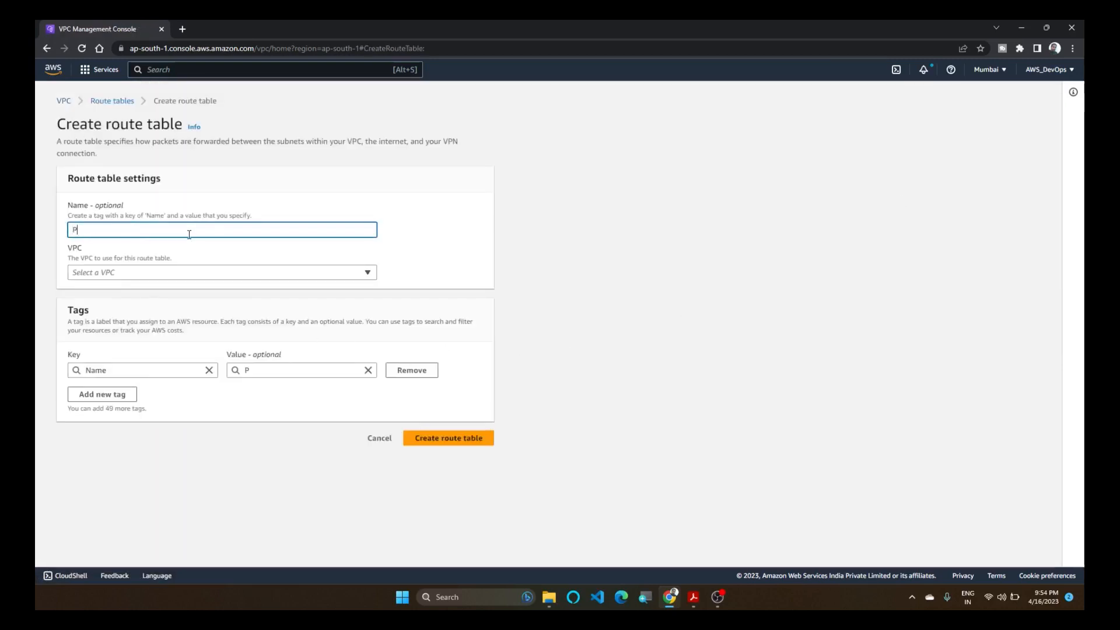
text(ublic_RT)
click(187, 270)
click(185, 309)
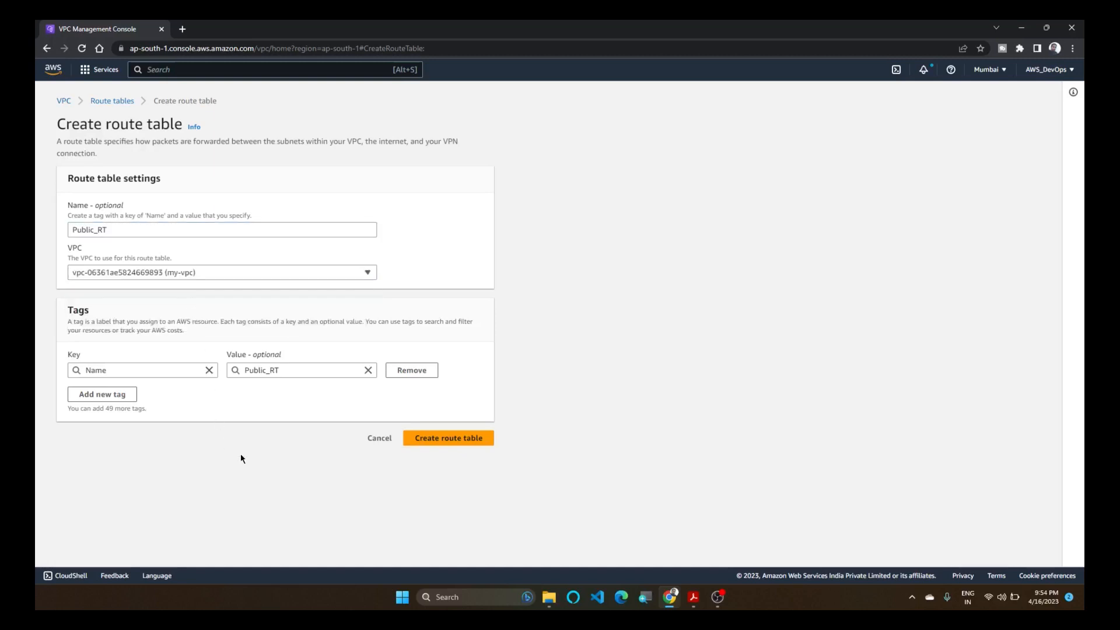
click(446, 444)
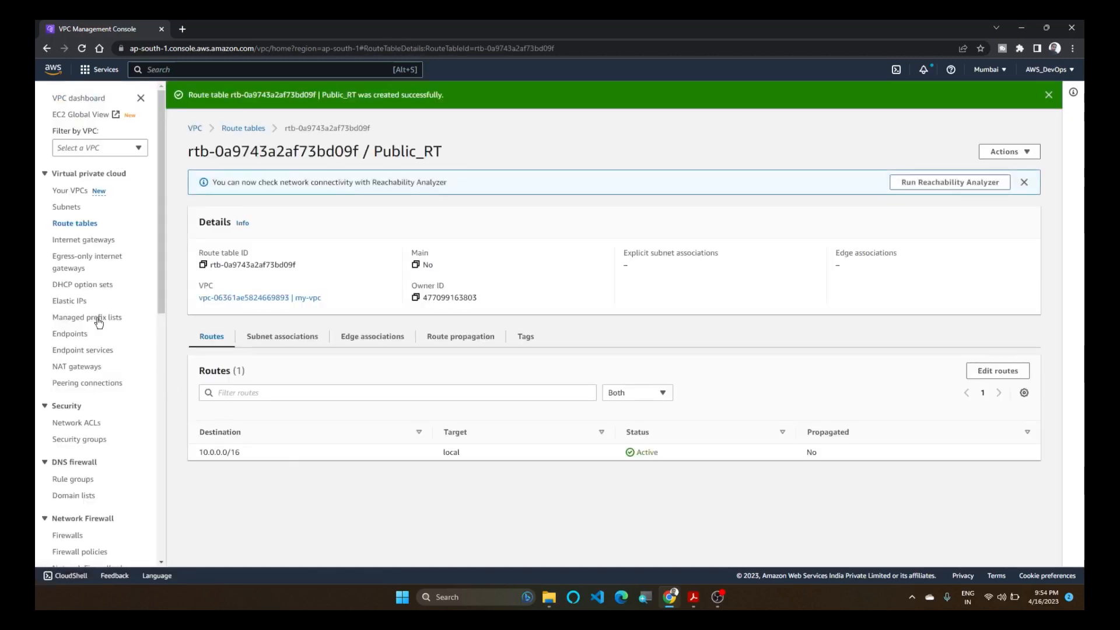
- Create a second route table named Private_RT in my-vpc and dismiss the success notice
click(90, 225)
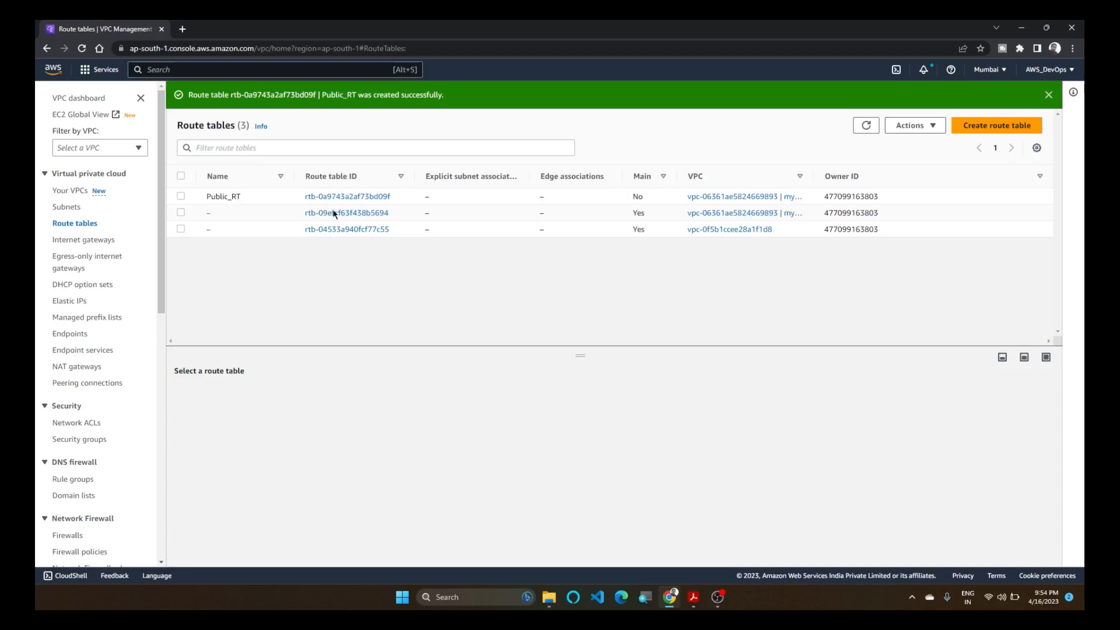
click(969, 125)
text(Pri)
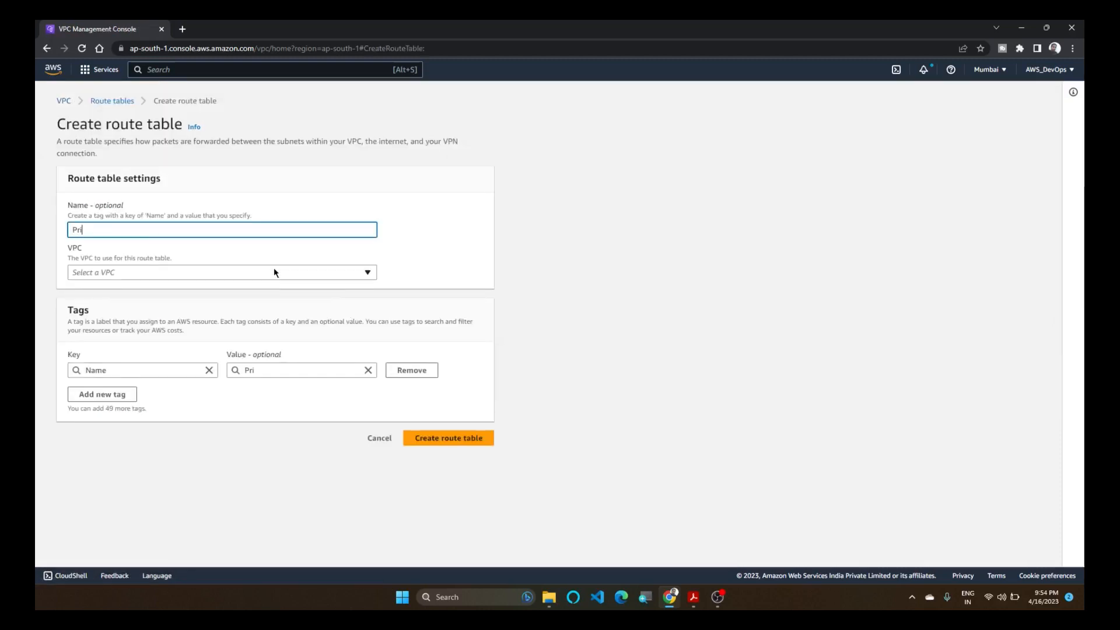
text(vate_RT)
click(274, 271)
click(286, 288)
click(449, 438)
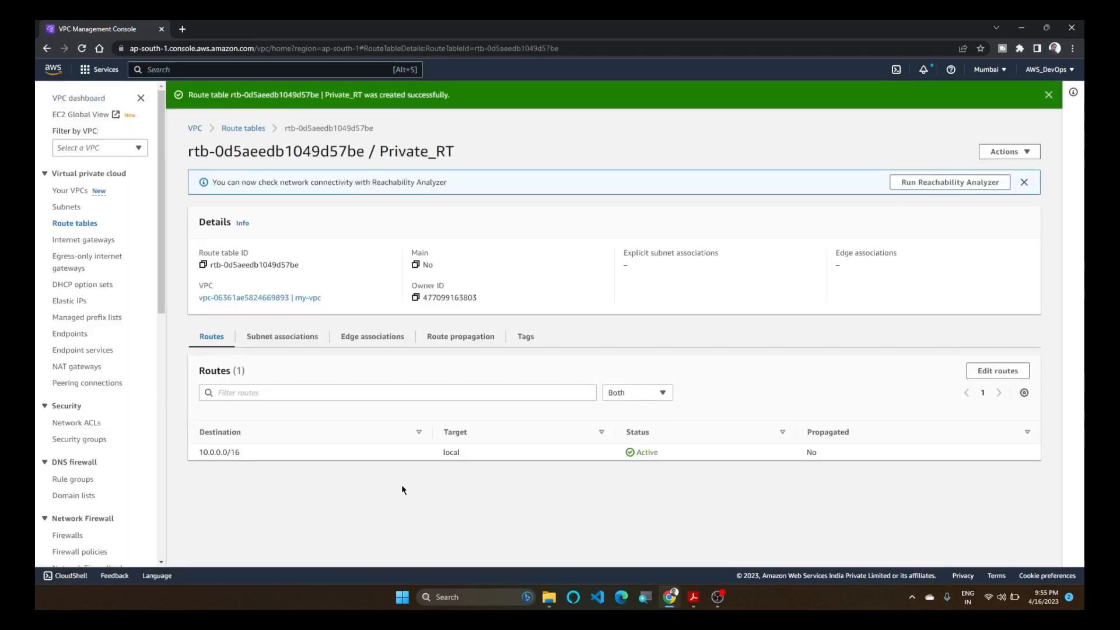
click(1049, 94)
- Associate Public_subnet with the Public_RT route table and review that table's subnet associations
click(74, 222)
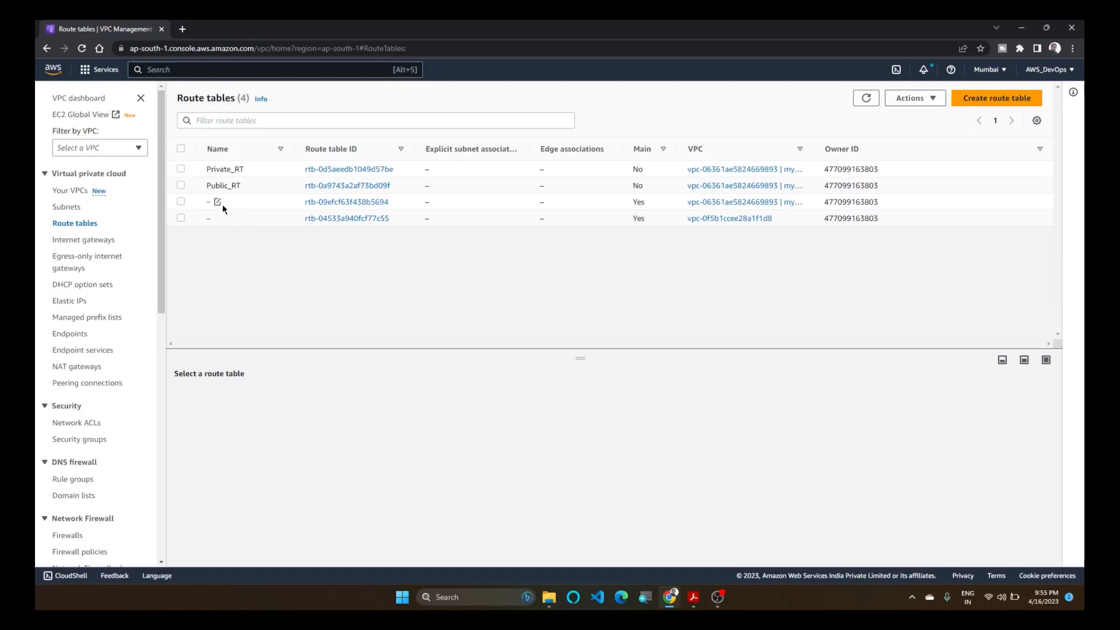
click(180, 185)
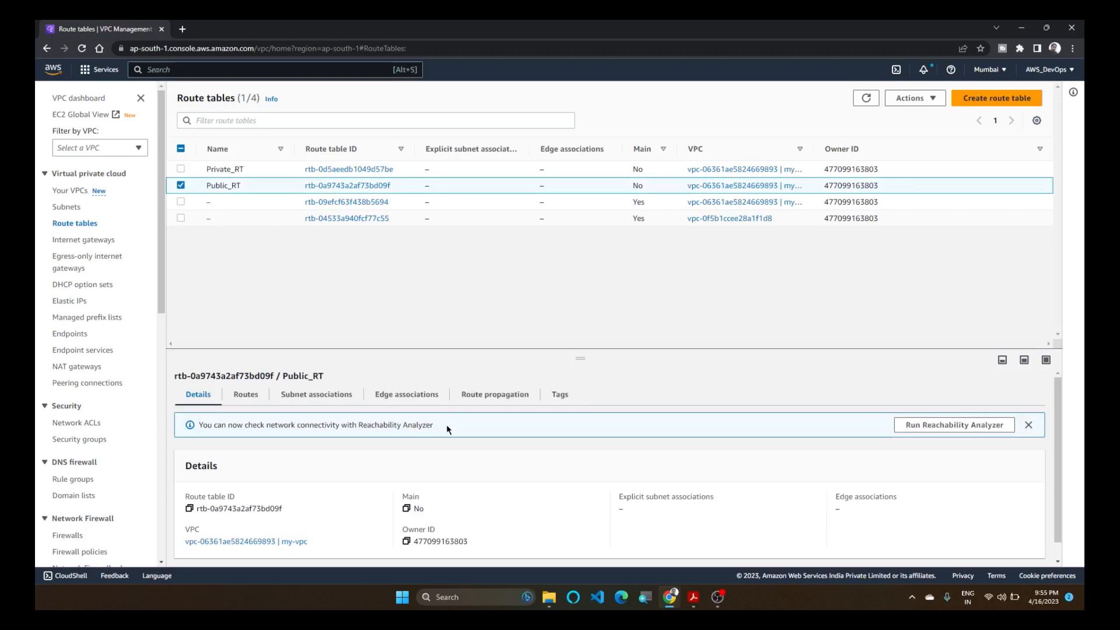
click(316, 394)
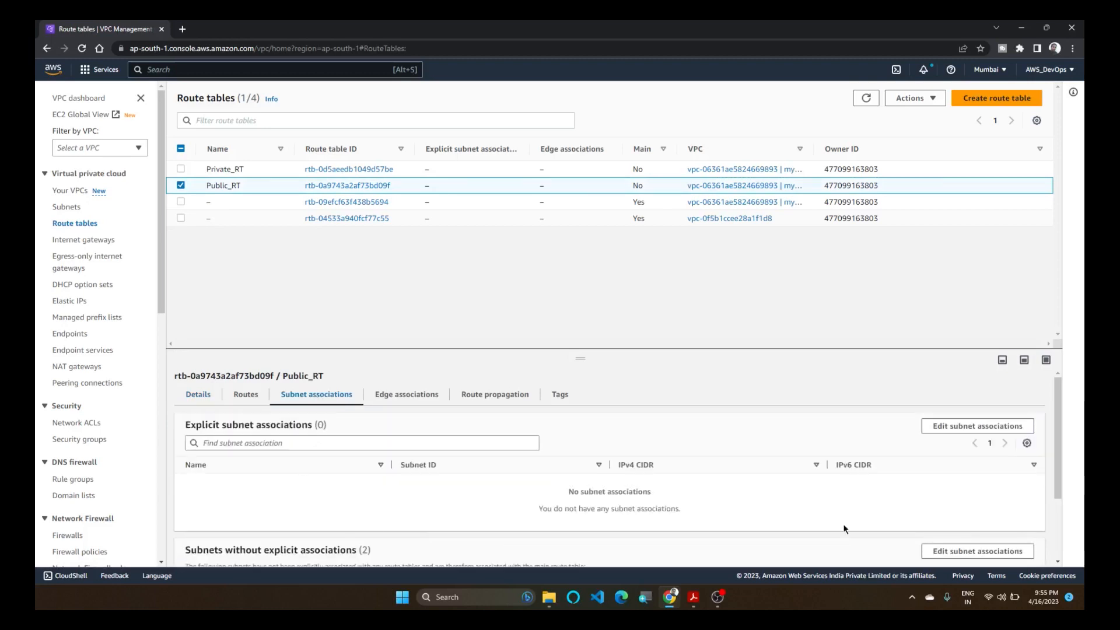
click(986, 426)
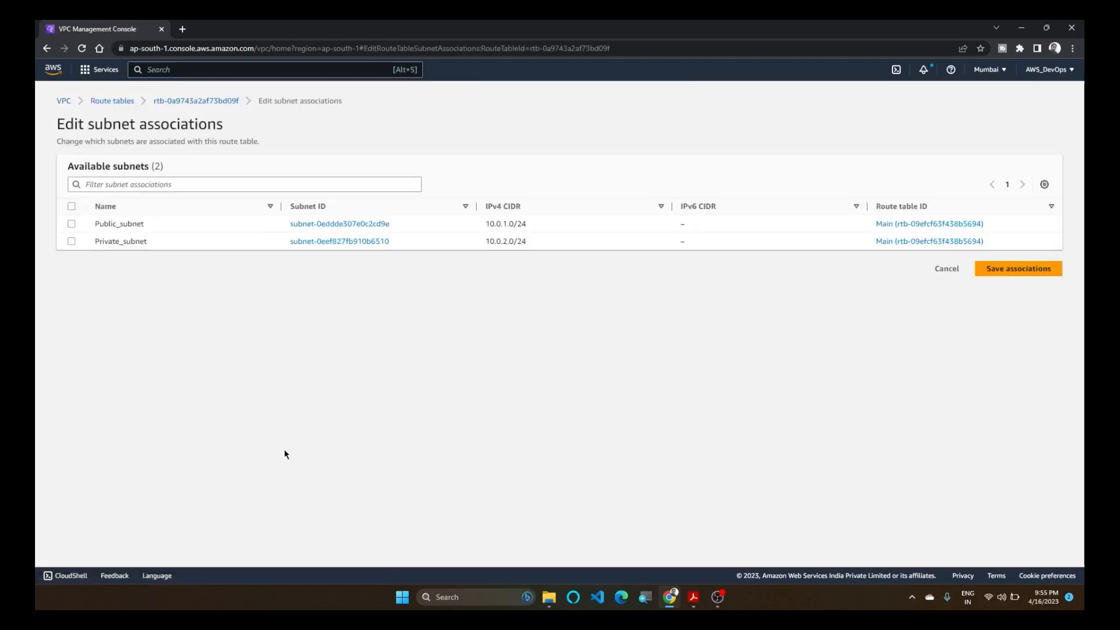
click(71, 223)
click(1018, 342)
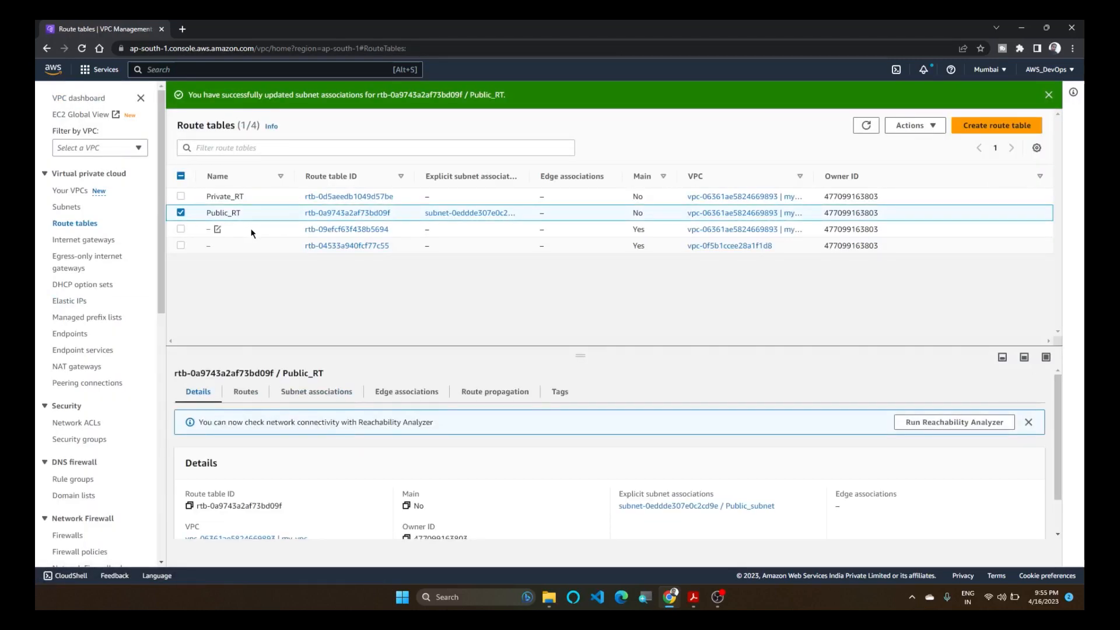
click(324, 392)
scroll(242, 488, down, 2)
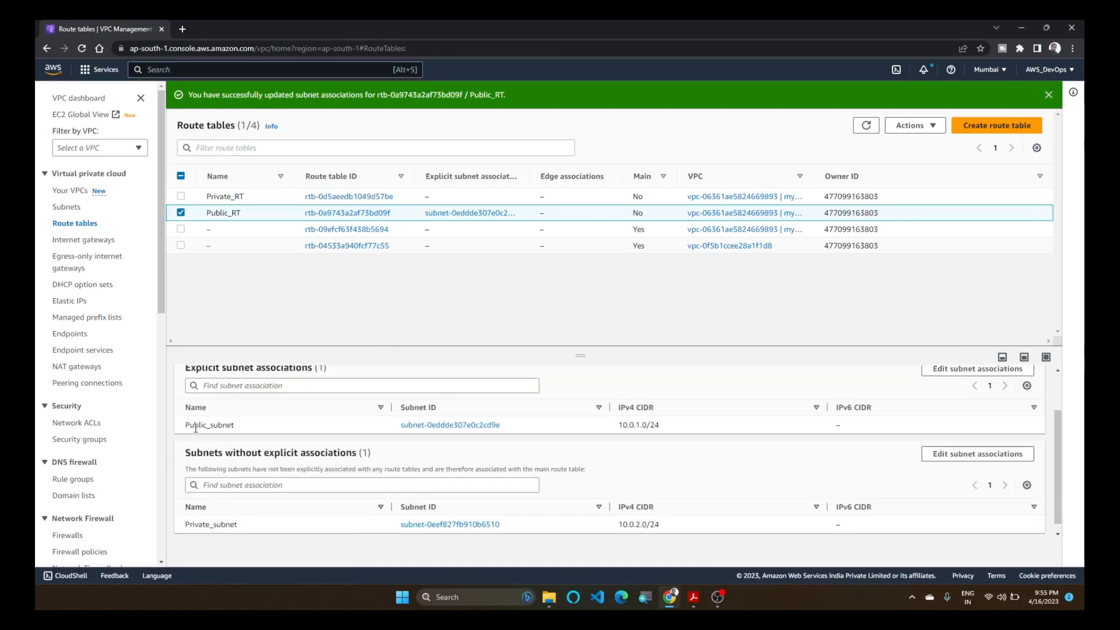
- Associate Private_subnet with the Private_RT route table and review that table's subnet associations
drag(185, 425, 229, 427)
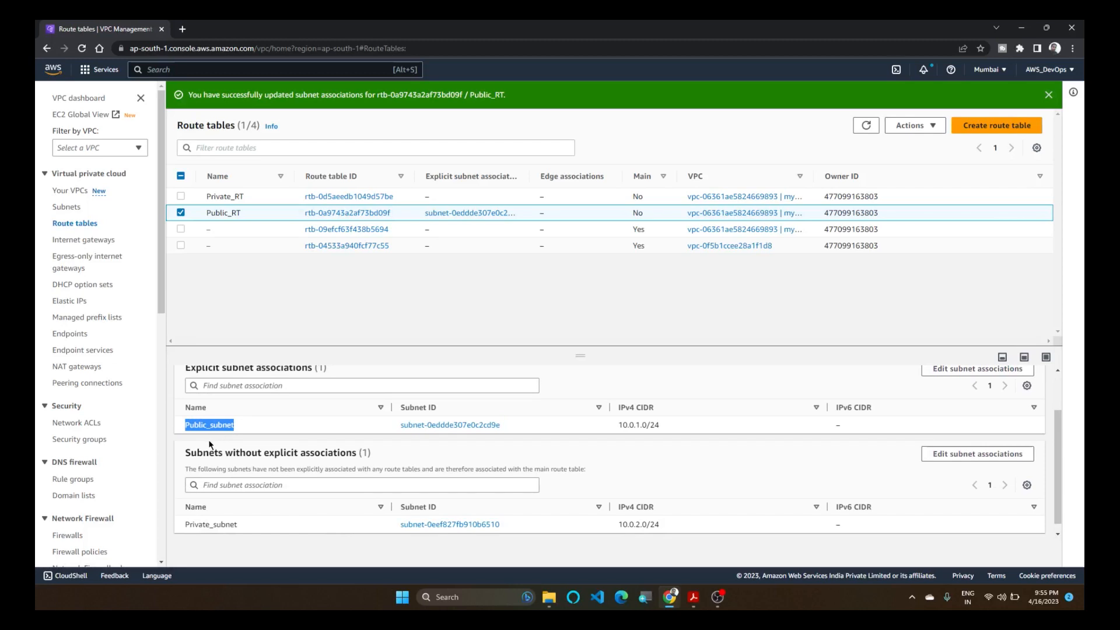
click(181, 213)
click(181, 197)
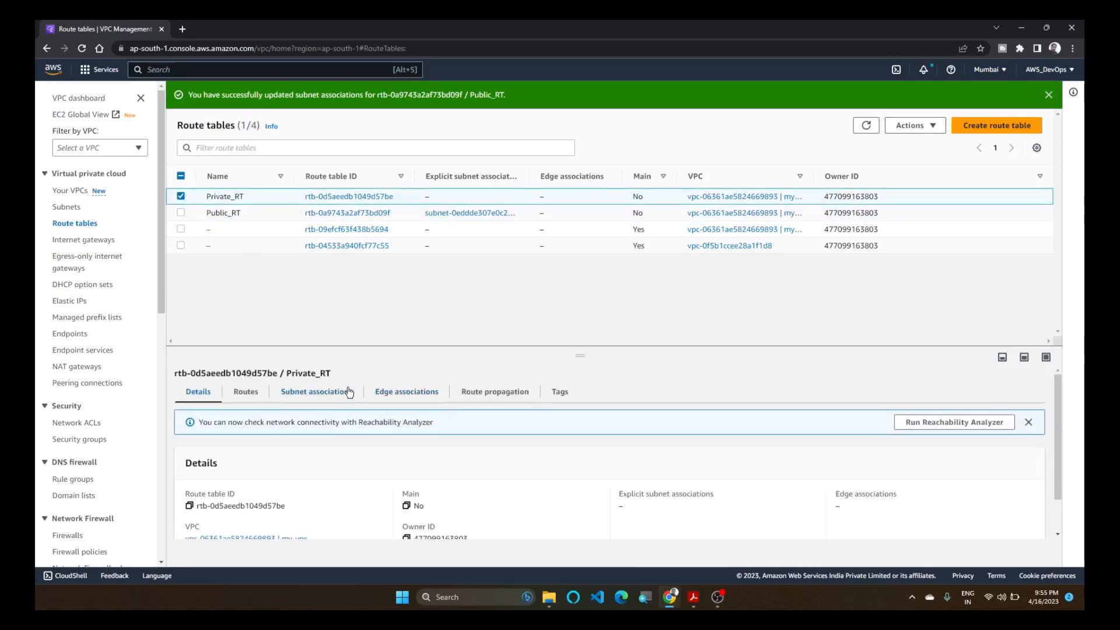
click(309, 402)
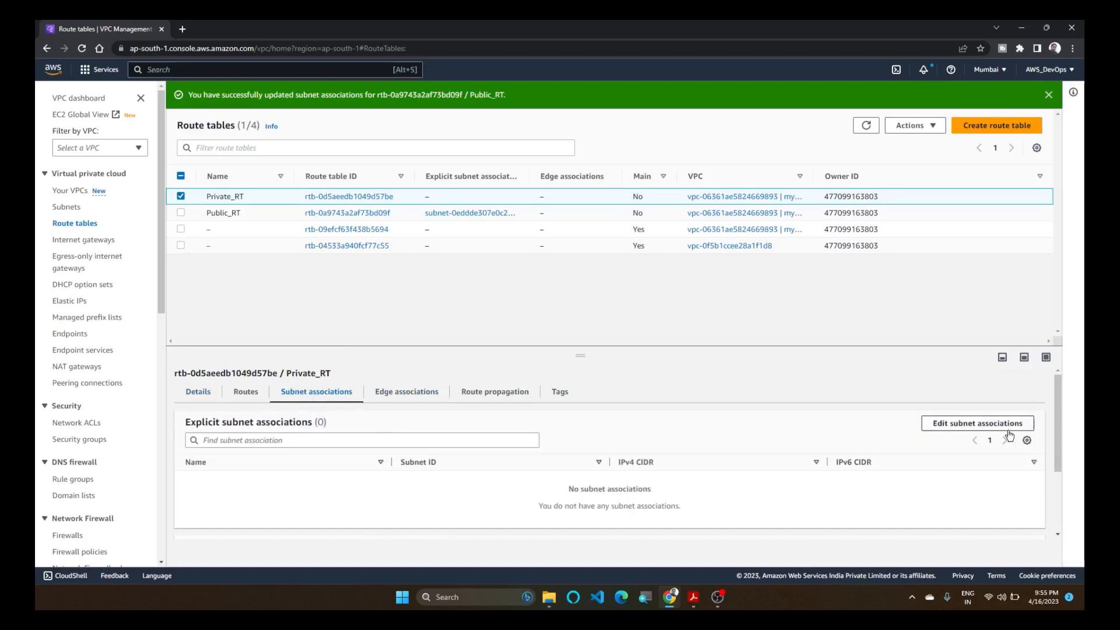
click(978, 429)
click(71, 241)
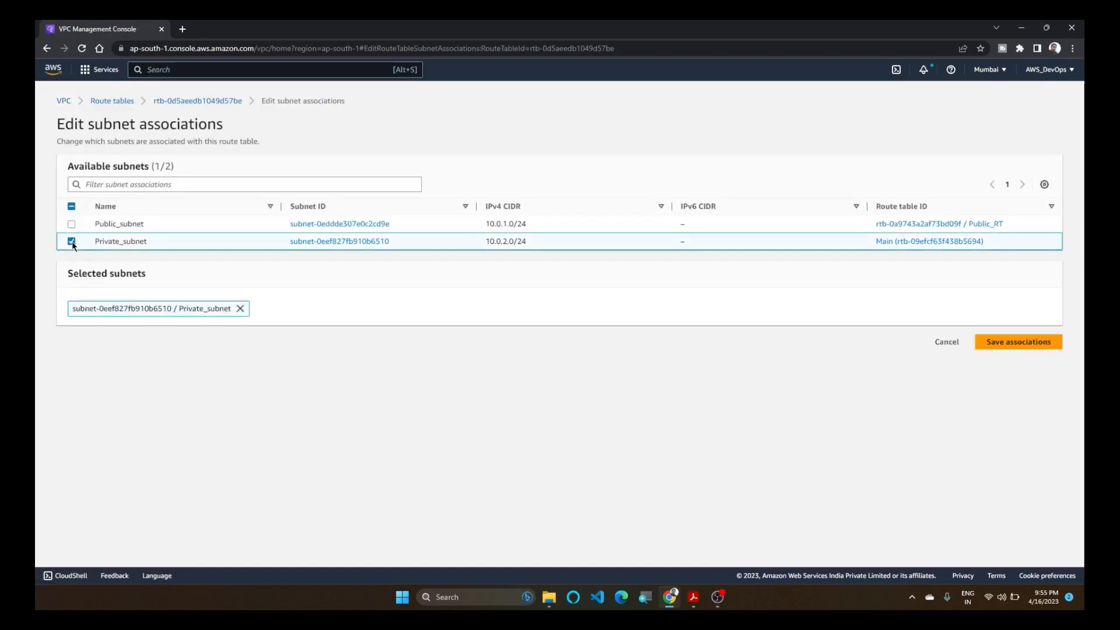
click(1022, 346)
click(181, 196)
click(337, 392)
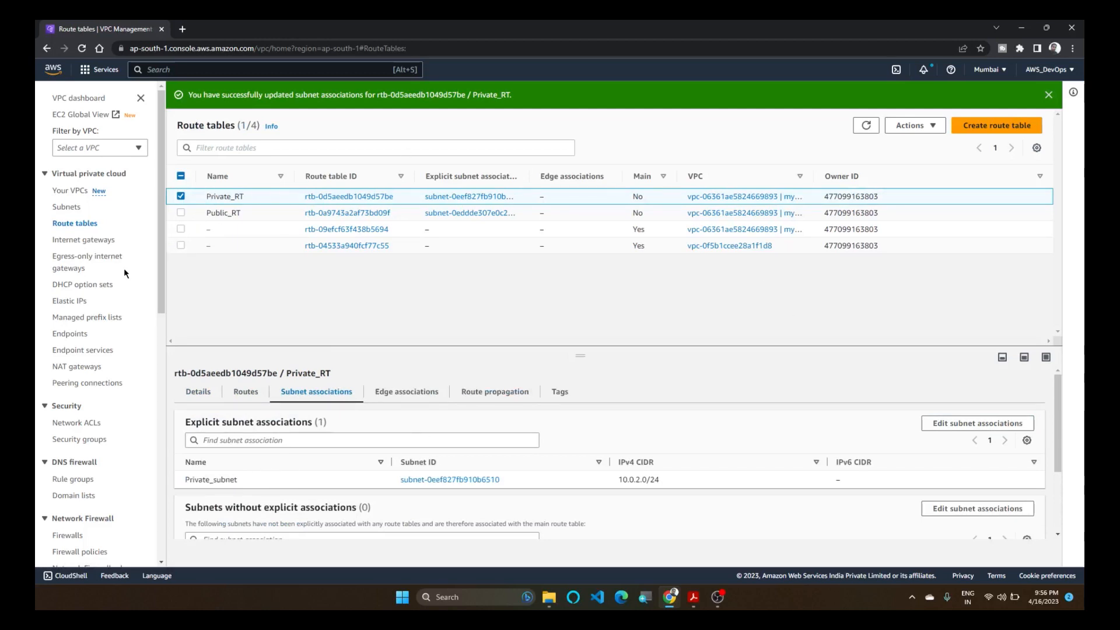
- Create an internet gateway with the name tag IGW
click(100, 239)
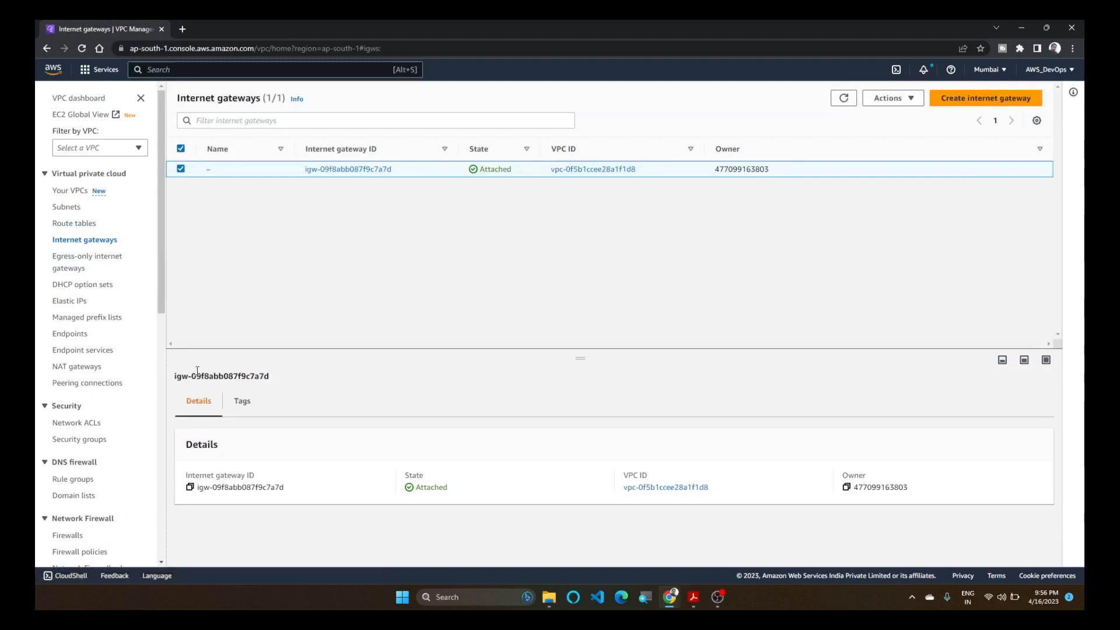
click(985, 98)
click(147, 245)
text(IGW)
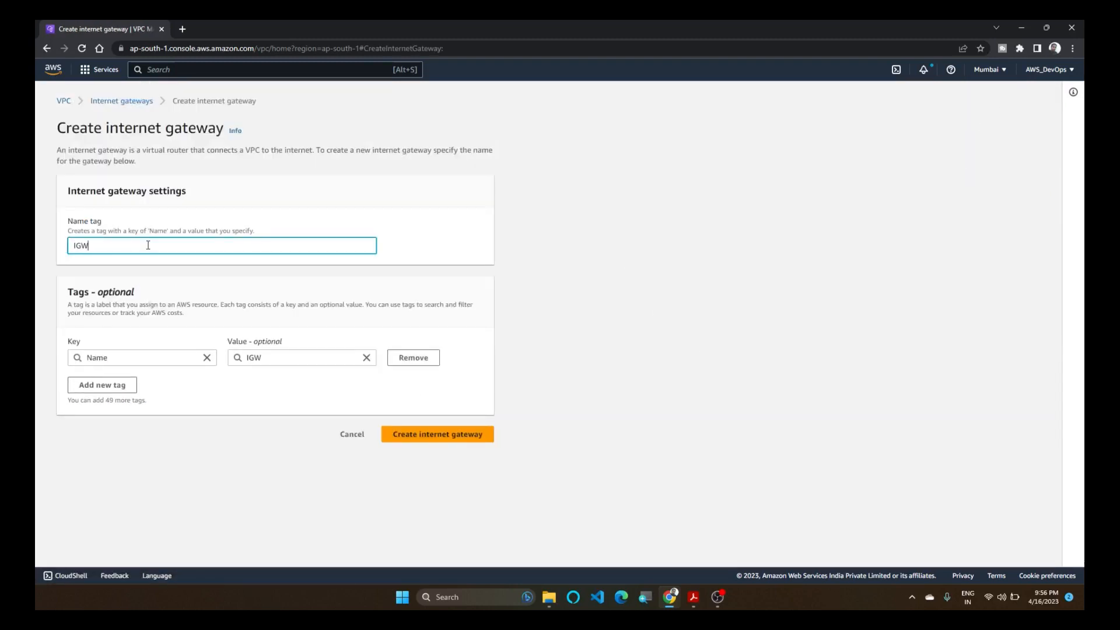
click(457, 437)
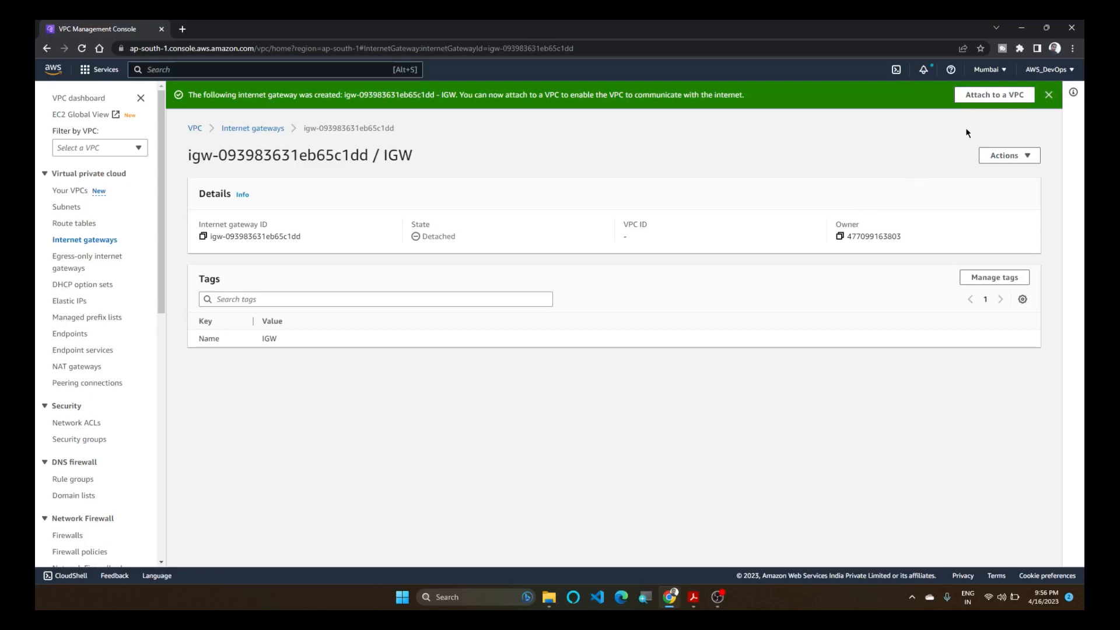
- Attach the IGW internet gateway to my-vpc and check its attachment state in the list of internet gateways
click(985, 95)
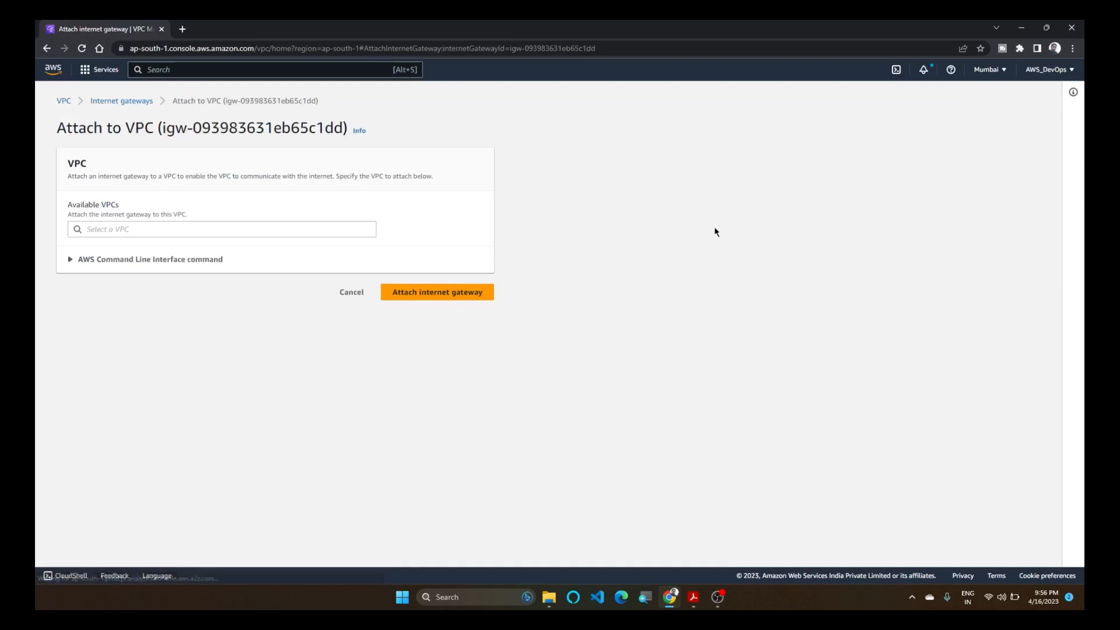
click(233, 229)
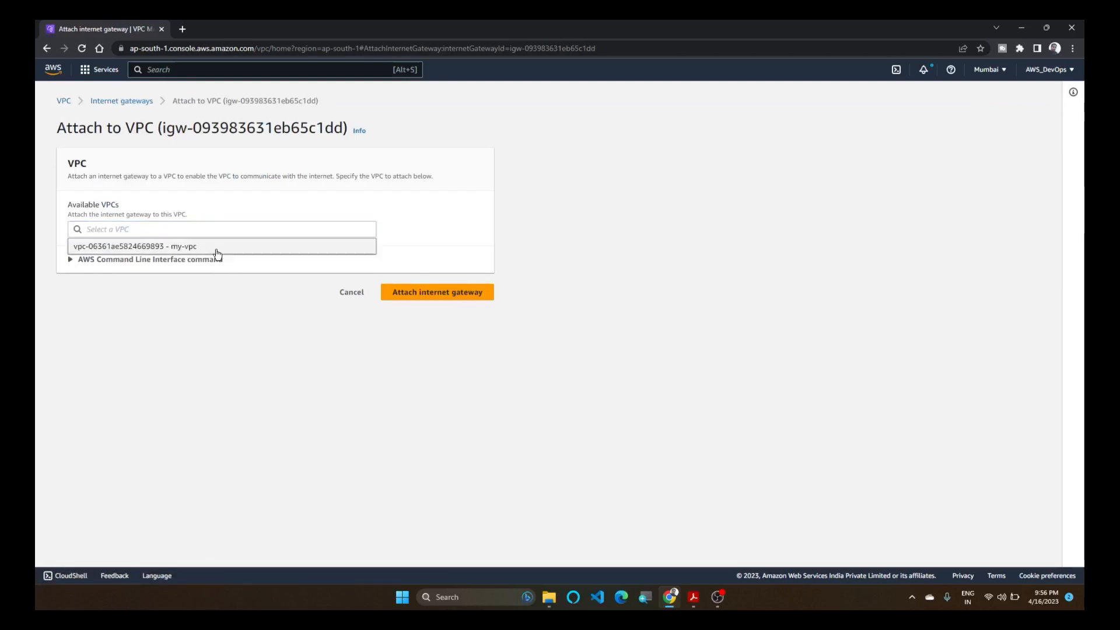
click(215, 246)
click(437, 292)
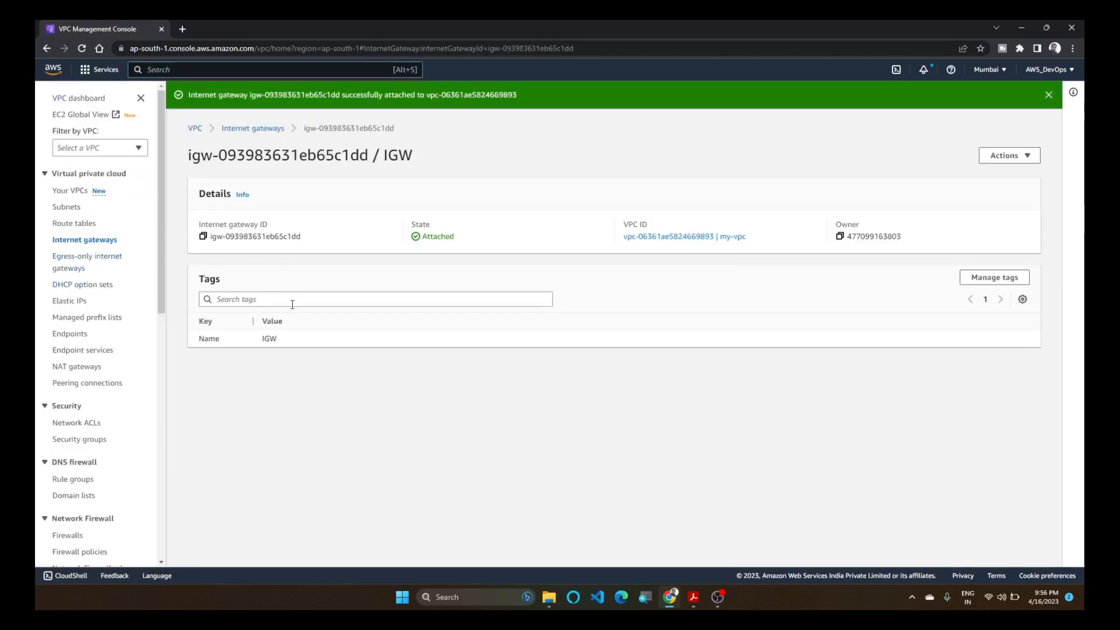
click(73, 191)
click(82, 239)
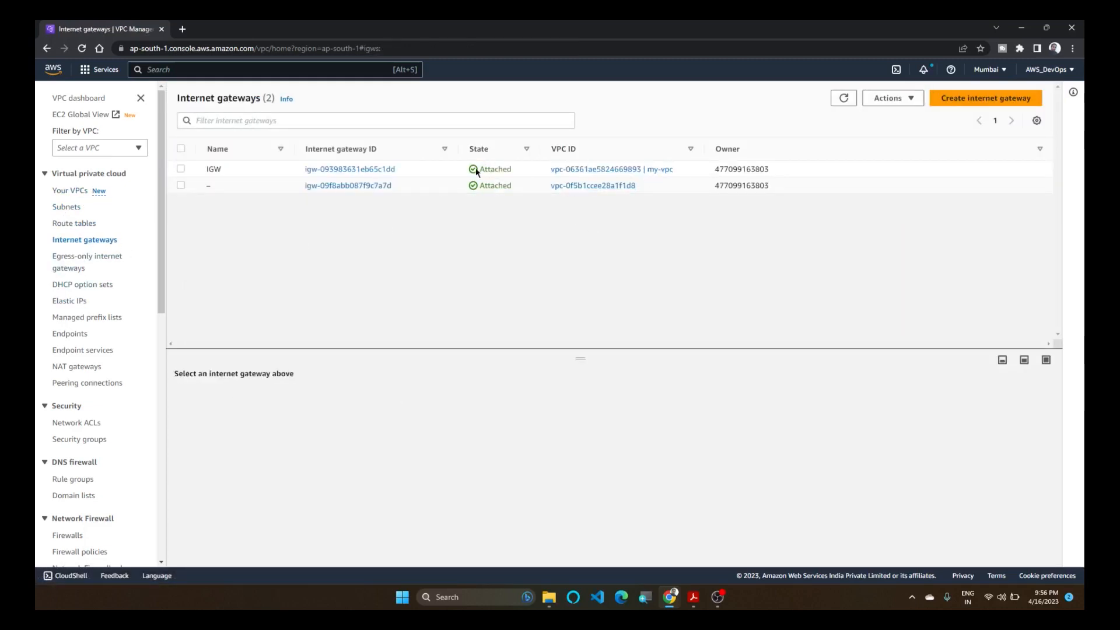
drag(502, 169, 480, 169)
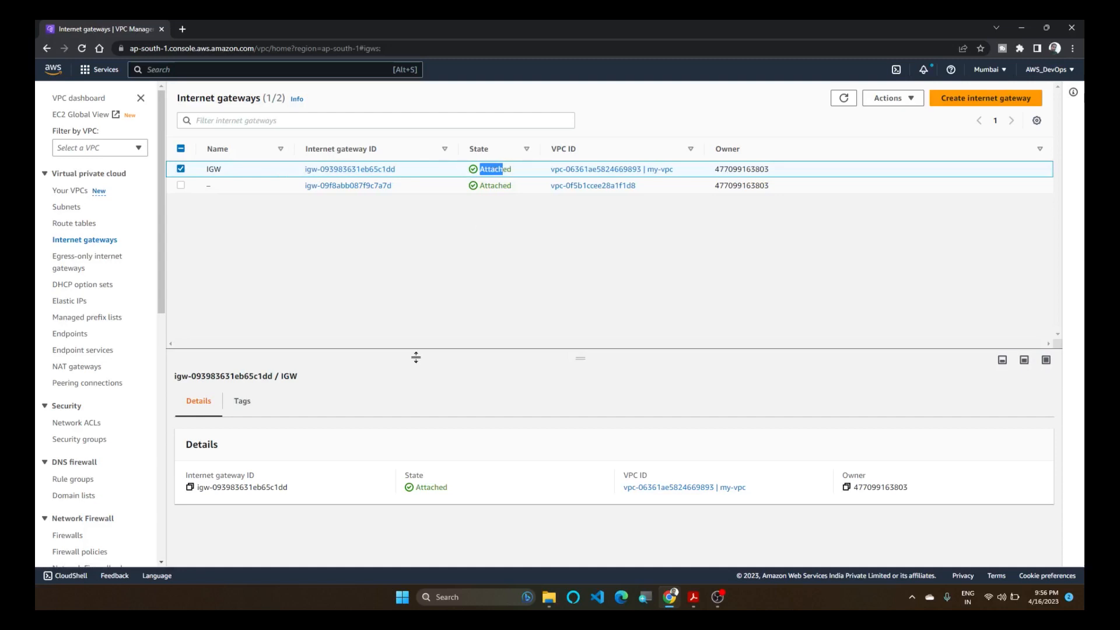
click(247, 276)
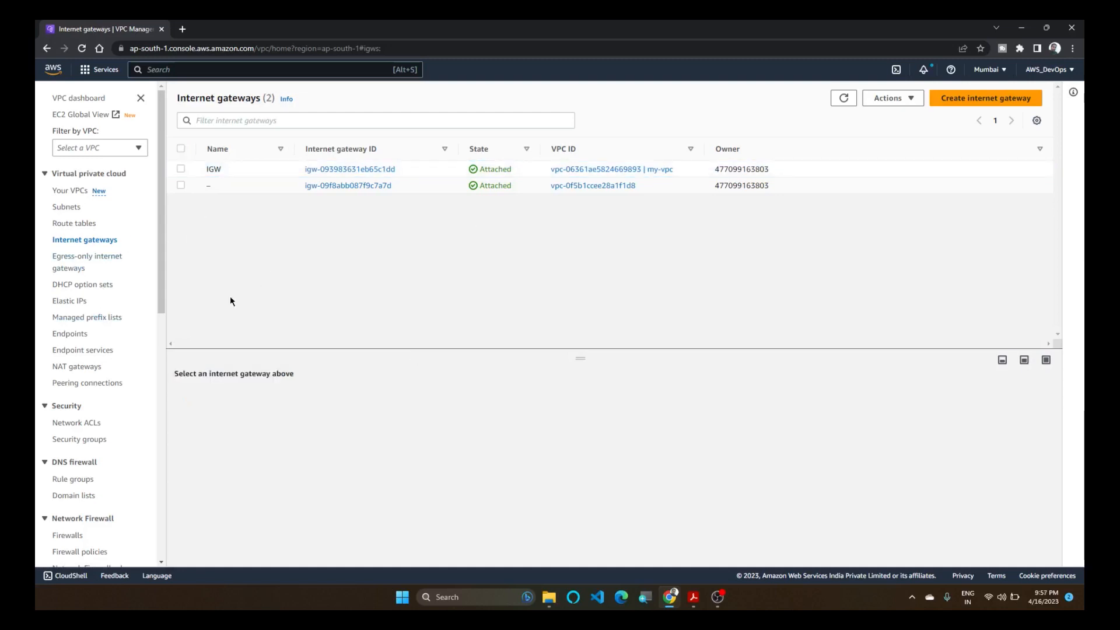
- Add a route with destination 0.0.0.0/0 to the Public_RT route table
click(88, 225)
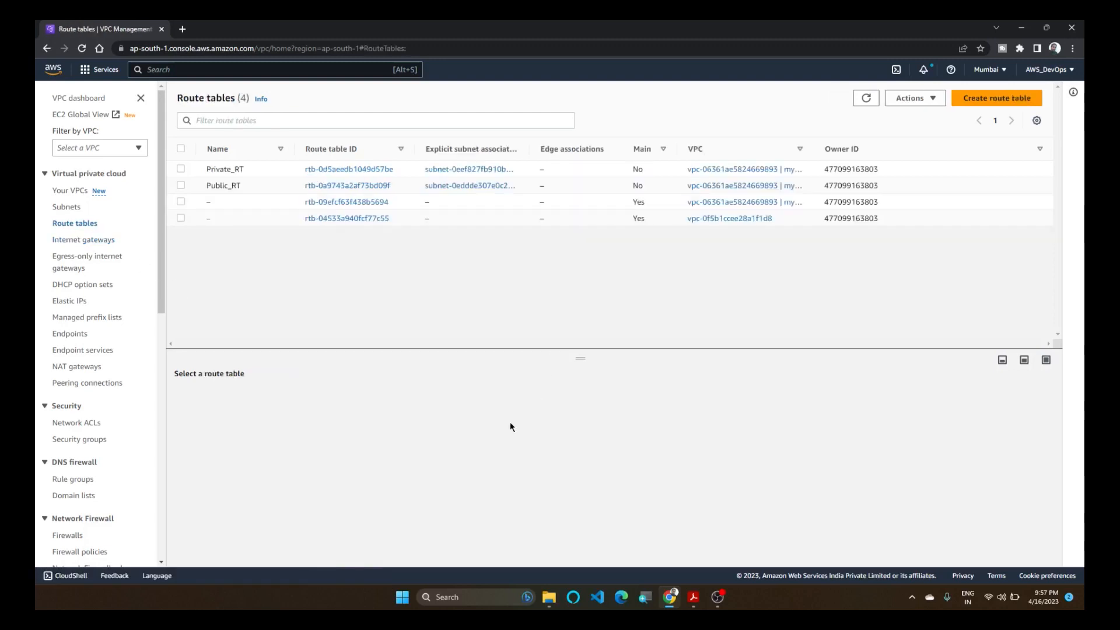
click(181, 185)
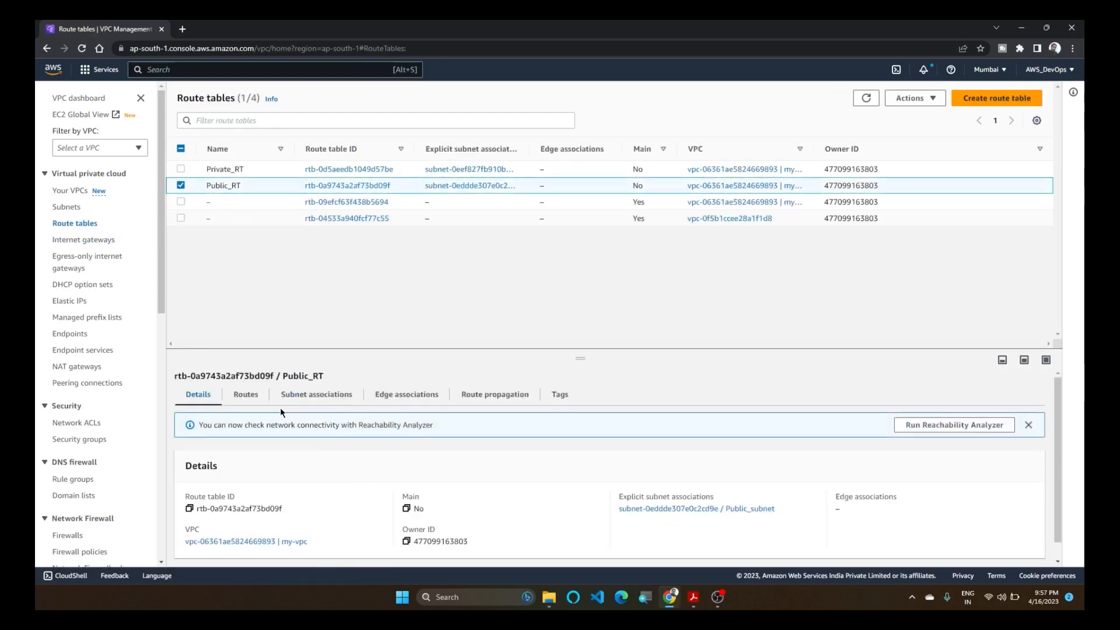
click(248, 396)
click(1011, 428)
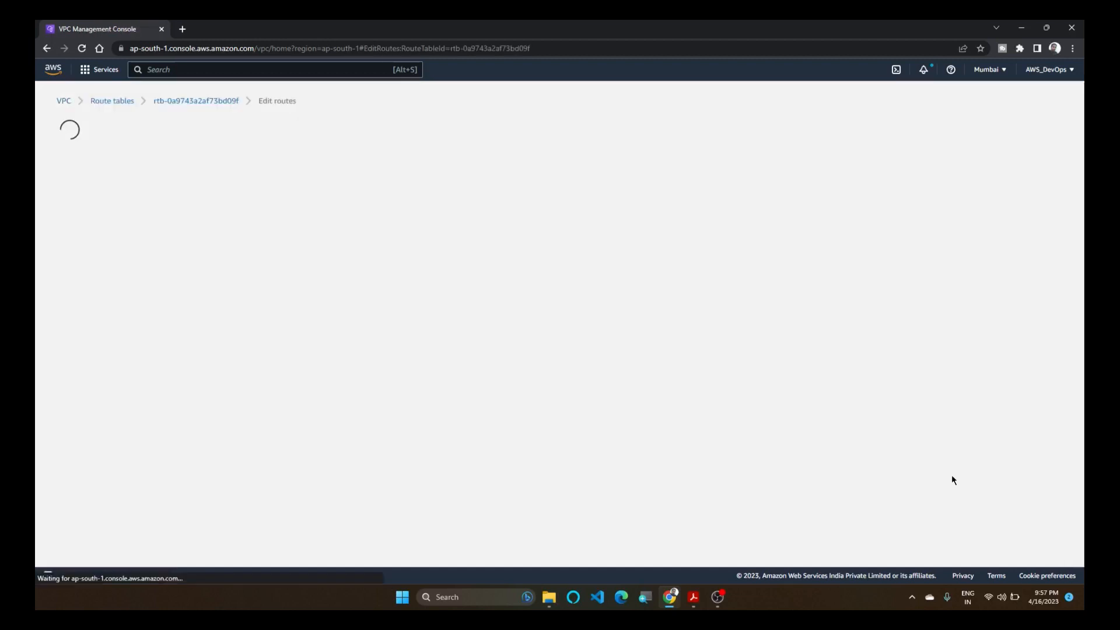
click(98, 228)
click(151, 233)
text(0.0.0.0/0)
click(175, 351)
- Find the internet gateway with igw, set it as the target of the 0.0.0.0/0 route, and save the route changes
click(428, 226)
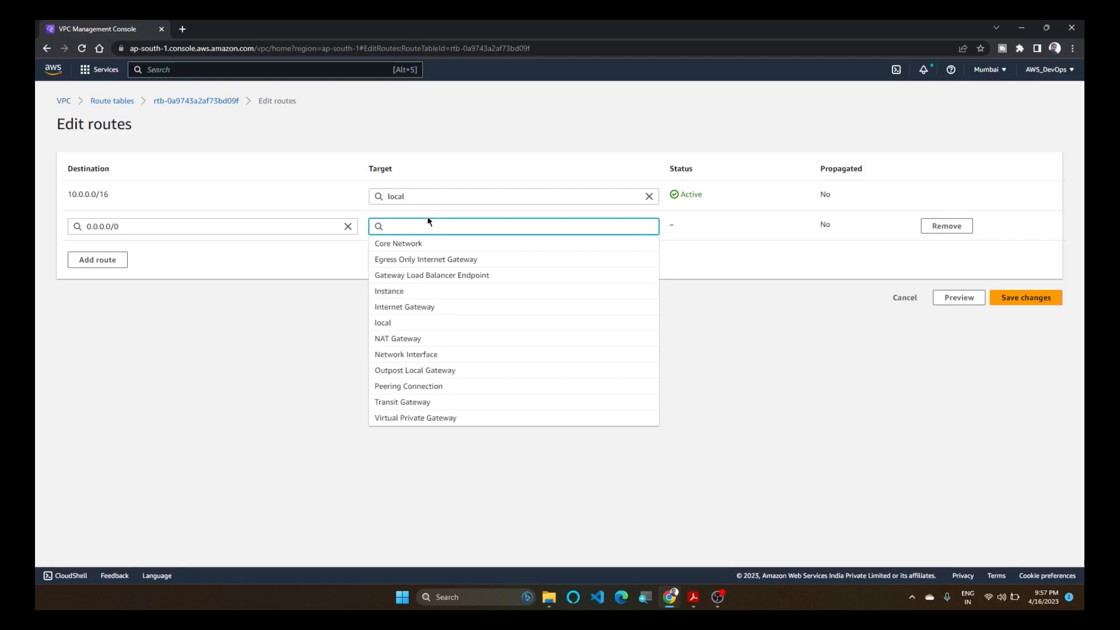
text(igw)
key(BackSpace)
key(BackSpace)
key(BackSpace)
text(igw)
click(455, 244)
click(1022, 300)
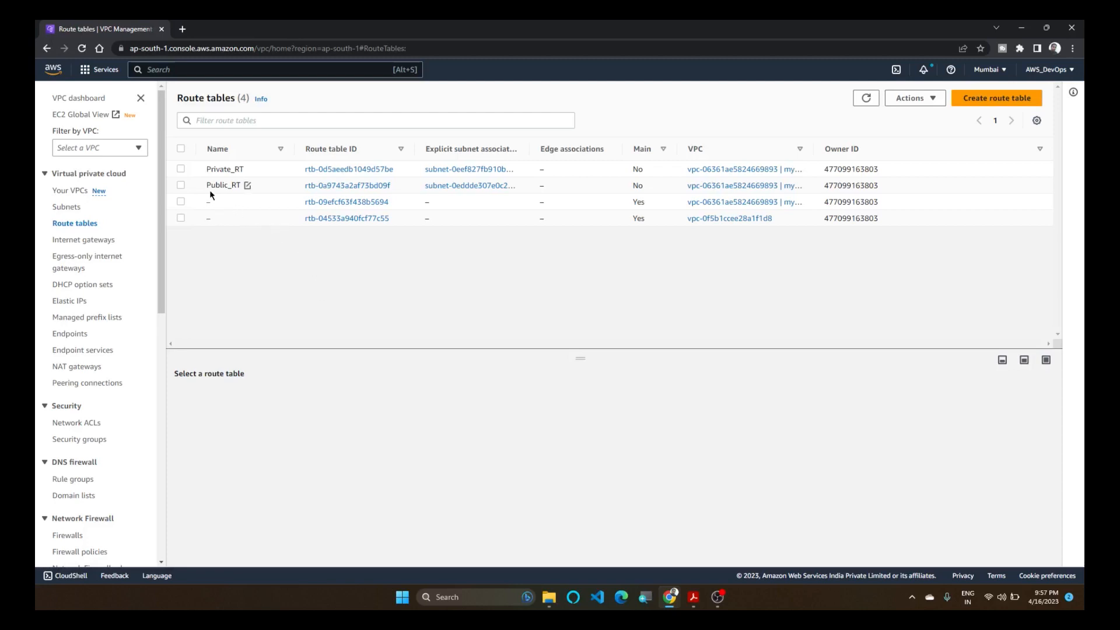
- Open the list of subnets
click(56, 209)
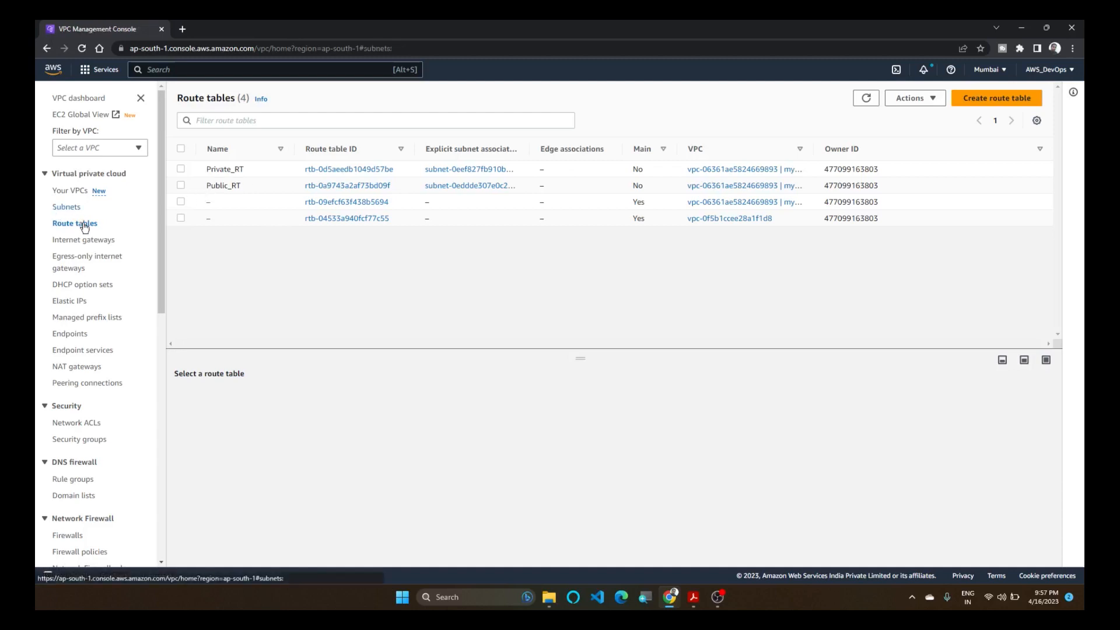